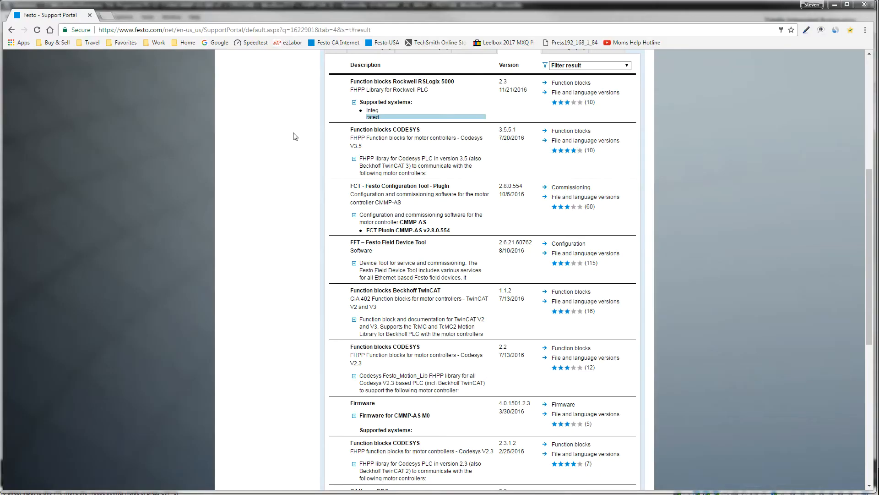
Search the Festo Support Portal for "cmmp-", pick motor controller CMMP-AS-C2-3A-M0, and look through its software downloads
{"action": "scroll", "coordinate": [295, 136], "scroll_direction": "up", "scroll_amount": 6}
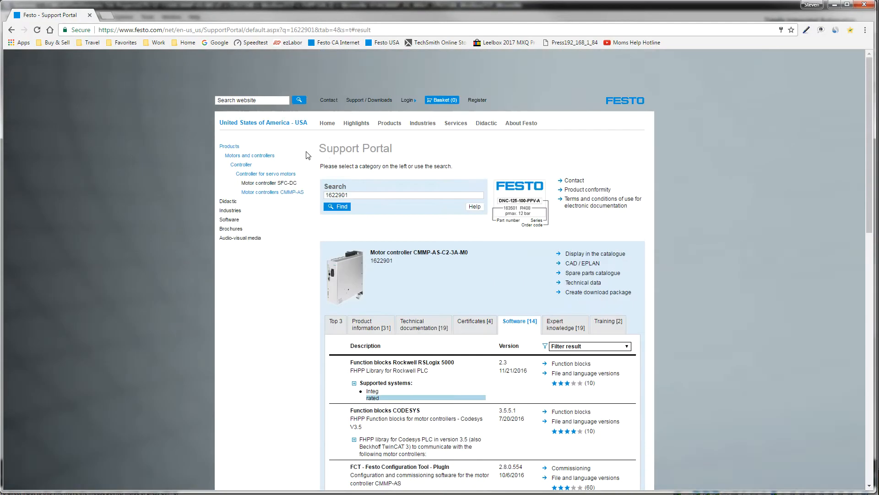
{"action": "left_click", "coordinate": [231, 29]}
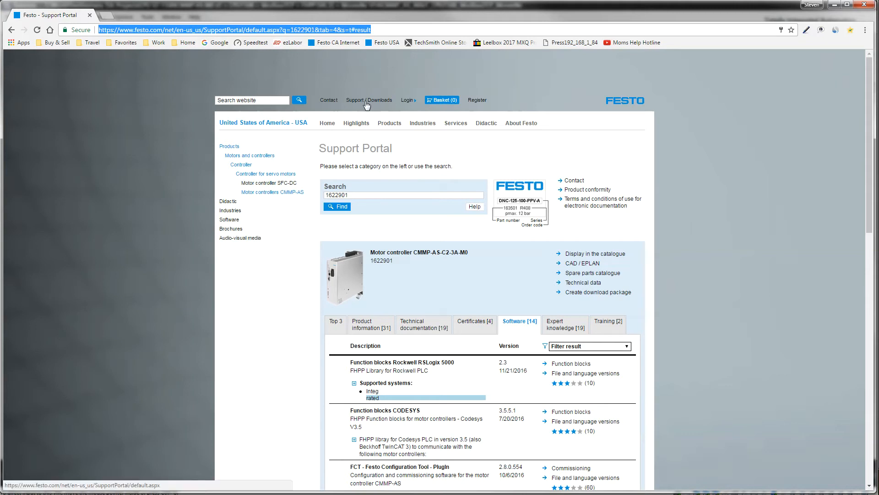
{"action": "left_click", "coordinate": [365, 196]}
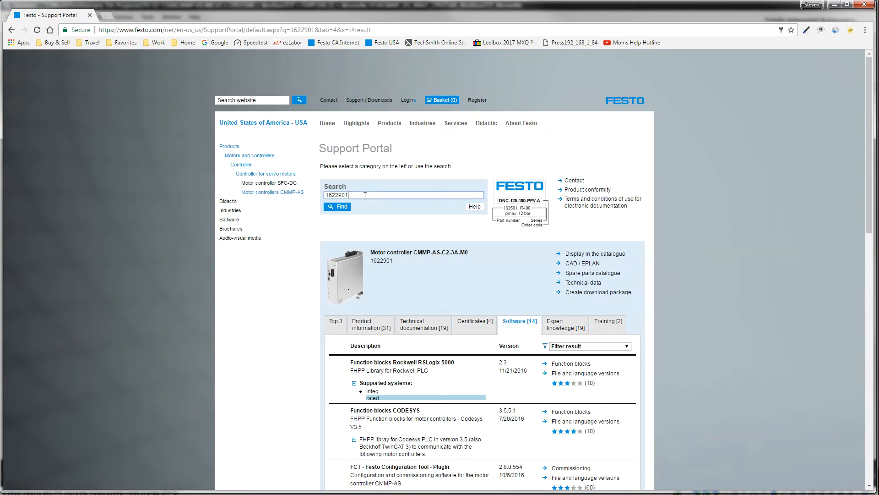
{"action": "key", "text": "ctrl+a"}
{"action": "type", "text": "cmmp-"}
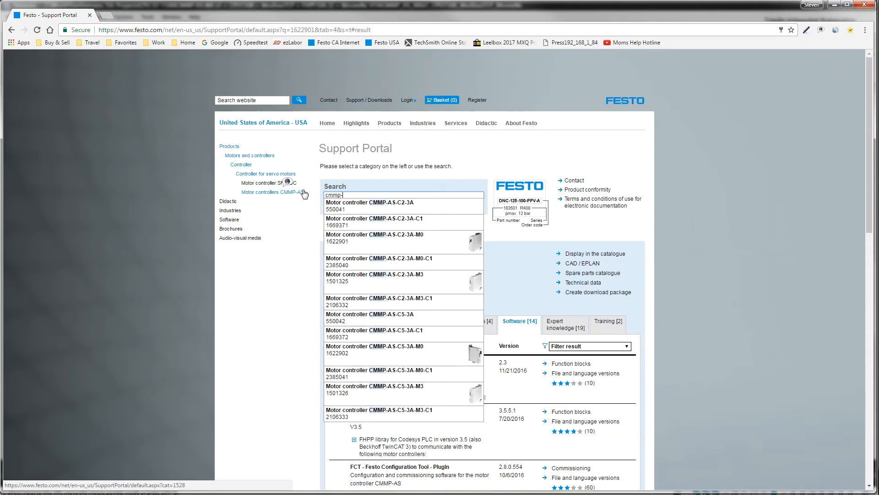
{"action": "left_click", "coordinate": [475, 246]}
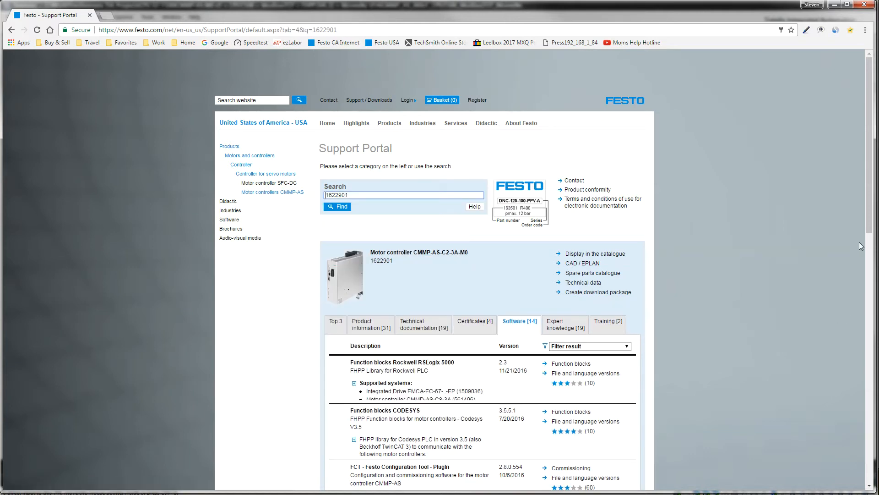
{"action": "left_click_drag", "start_coordinate": [873, 188], "coordinate": [866, 339]}
{"action": "scroll", "coordinate": [492, 113], "scroll_direction": "up", "scroll_amount": 6}
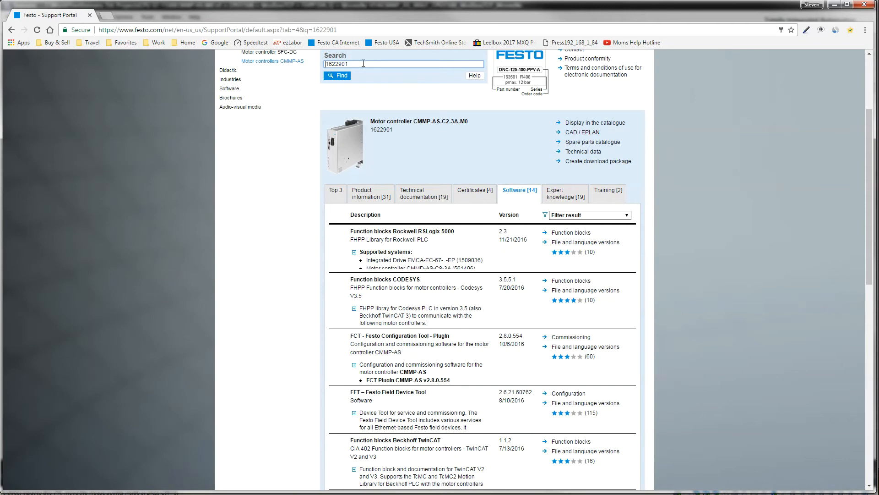
Search the Support Portal software for "siemens"
{"action": "left_click_drag", "start_coordinate": [307, 64], "coordinate": [307, 64]}
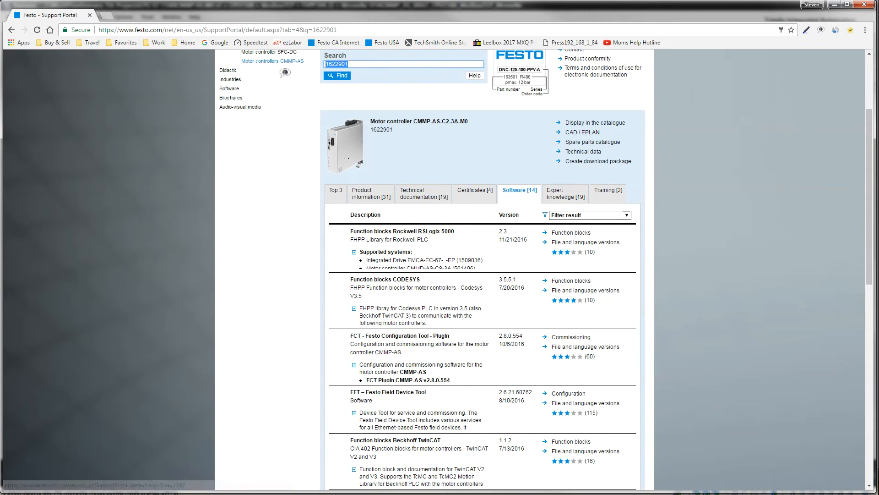
{"action": "type", "text": "siemens"}
{"action": "key", "text": "Return"}
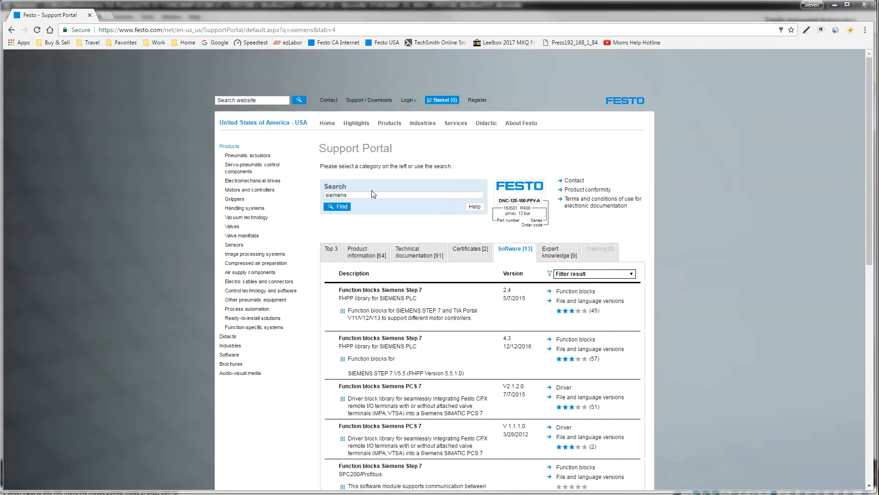
Expand the description of Function blocks Siemens Step 7 version 4.3 and examine its supported TIA Portal versions and controllers
{"action": "left_click_drag", "start_coordinate": [355, 195], "coordinate": [323, 194]}
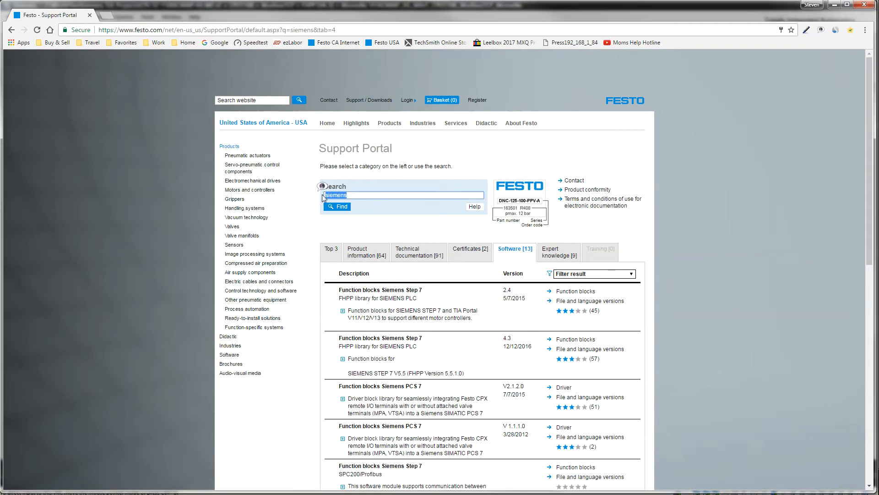
{"action": "left_click", "coordinate": [342, 359]}
{"action": "scroll", "coordinate": [631, 167], "scroll_direction": "down", "scroll_amount": 3}
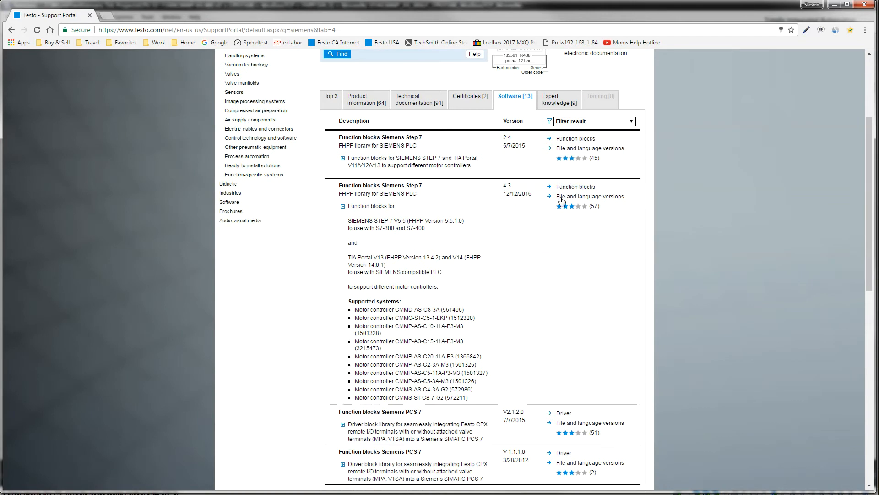
{"action": "left_click_drag", "start_coordinate": [511, 182], "coordinate": [496, 189]}
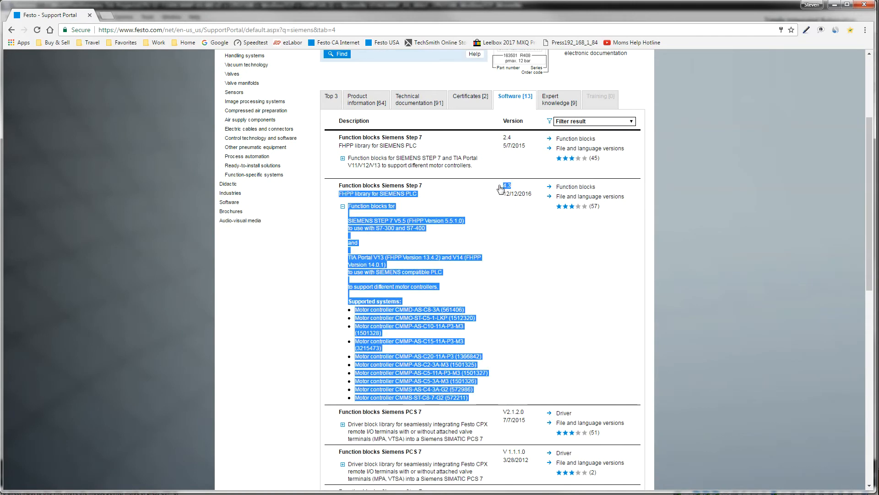
{"action": "left_click", "coordinate": [545, 240]}
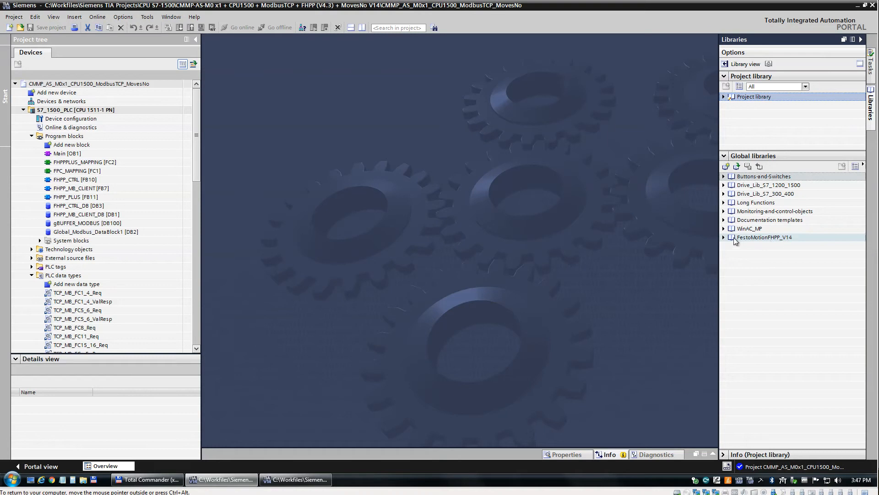
In TIA Portal, open the global library FestoMotionFHPP_V14.al14 from the FestoMotionFHPP_V14 folder inside FHPP_Motion_Library as read-only
{"action": "right_click", "coordinate": [755, 261]}
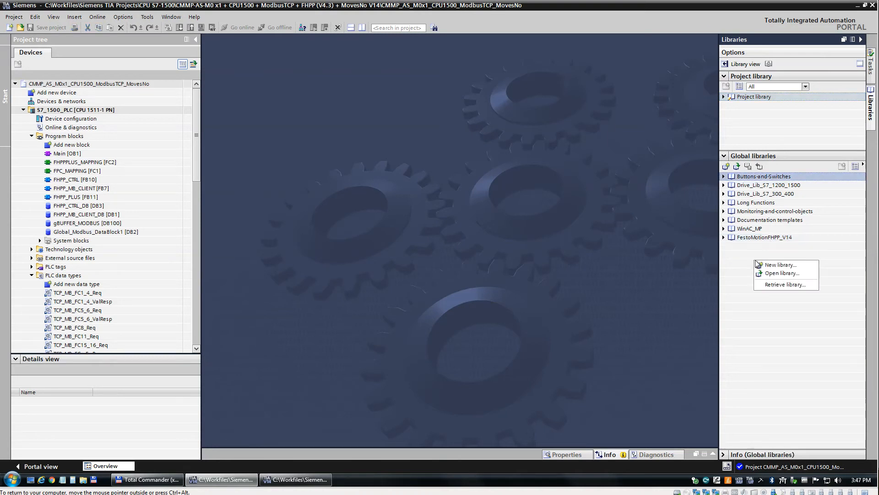
{"action": "left_click", "coordinate": [777, 274]}
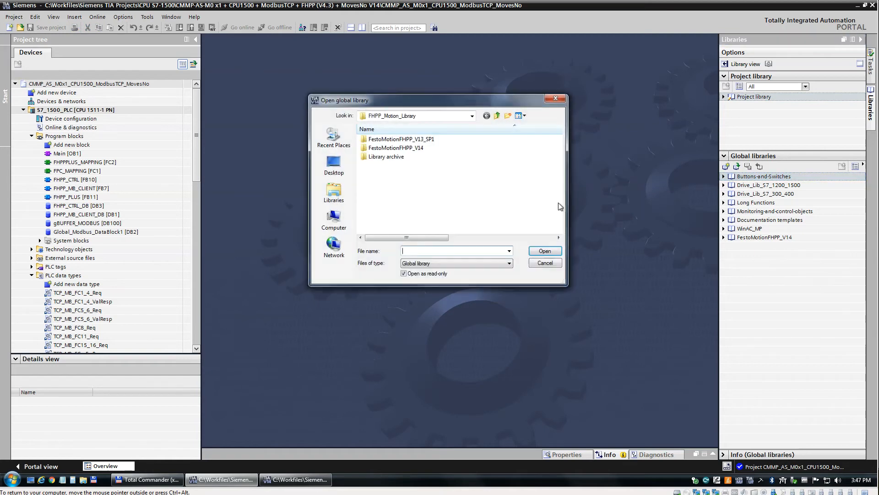
{"action": "double_click", "coordinate": [412, 149]}
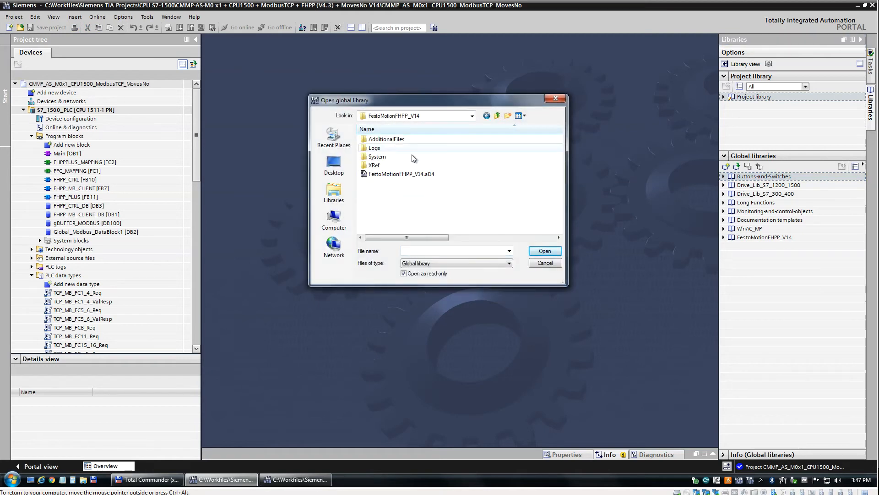
{"action": "left_click", "coordinate": [444, 117]}
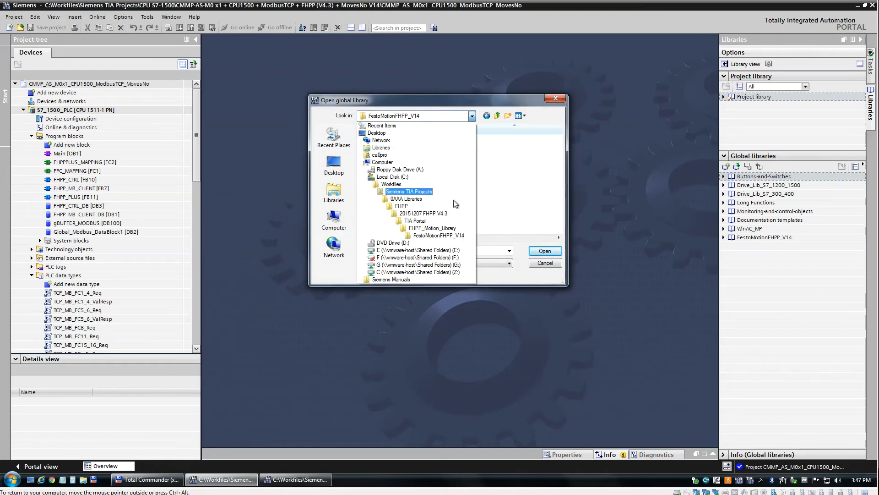
{"action": "left_click", "coordinate": [450, 233]}
{"action": "left_click", "coordinate": [441, 138]}
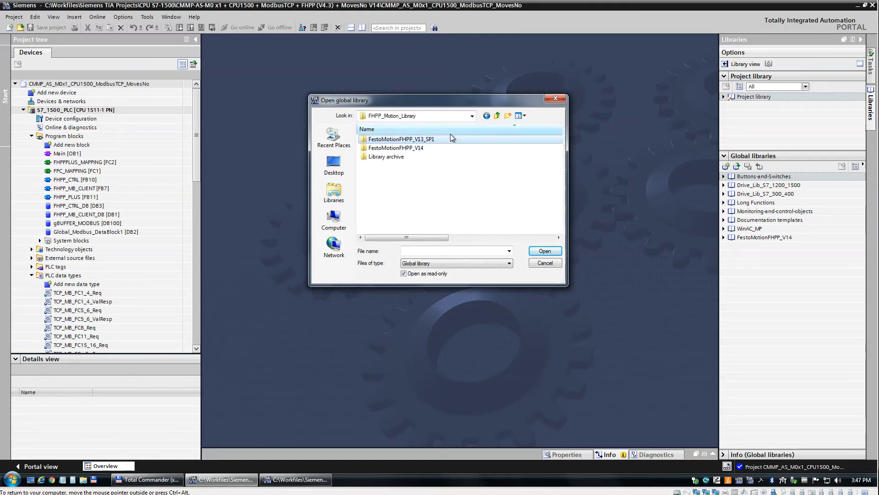
{"action": "left_click", "coordinate": [407, 148]}
{"action": "double_click", "coordinate": [407, 147]}
{"action": "left_click", "coordinate": [402, 174]}
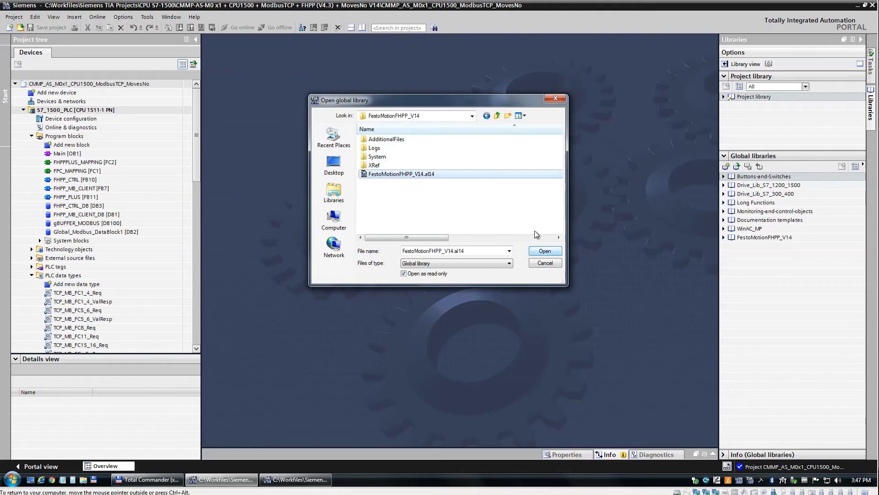
{"action": "left_click", "coordinate": [545, 251]}
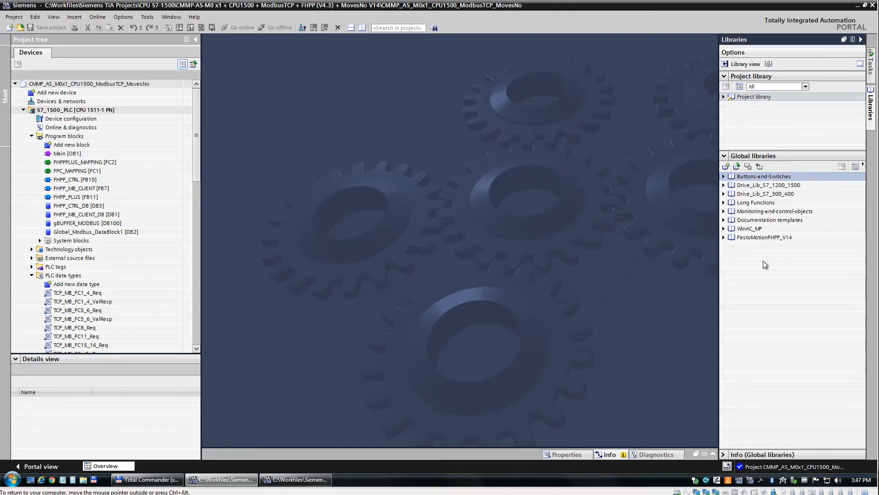
Expand the FML DATATYPES, FML_WATCHTABLES and POU folders under the FestoMotionFHPP_V14 library's master copies
{"action": "left_click", "coordinate": [731, 246]}
{"action": "left_click", "coordinate": [732, 264]}
{"action": "left_click", "coordinate": [731, 255]}
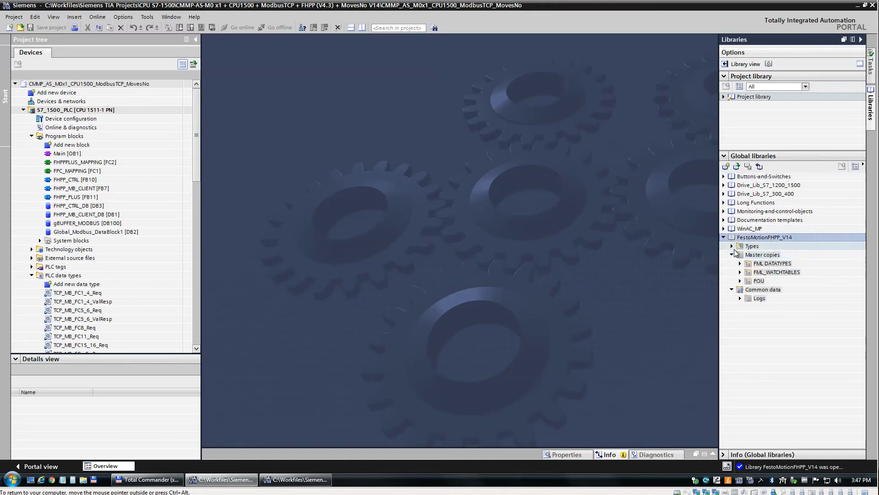
{"action": "left_click", "coordinate": [740, 281]}
{"action": "left_click", "coordinate": [741, 272]}
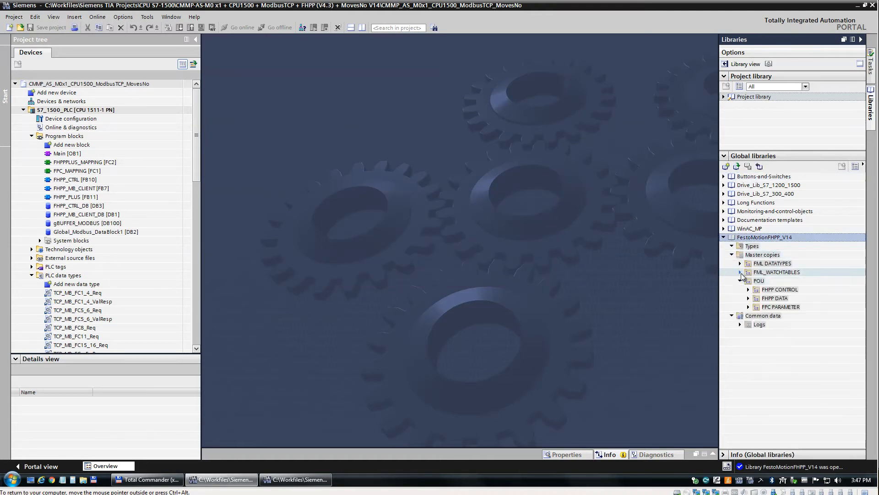
{"action": "left_click", "coordinate": [740, 263]}
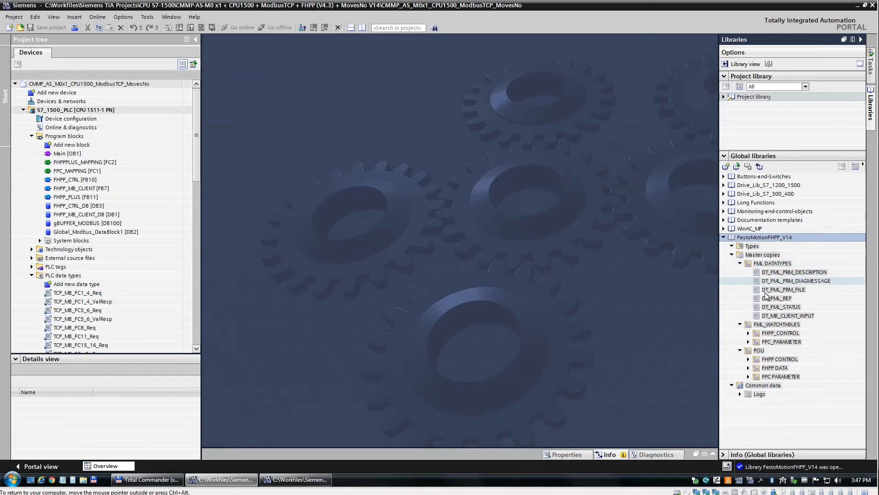
Expand the library's FHPP_CONTROL watch tables and, under POU, the FHPP DATA and ModbusTCP S71200/1500 folders
{"action": "left_click", "coordinate": [749, 334]}
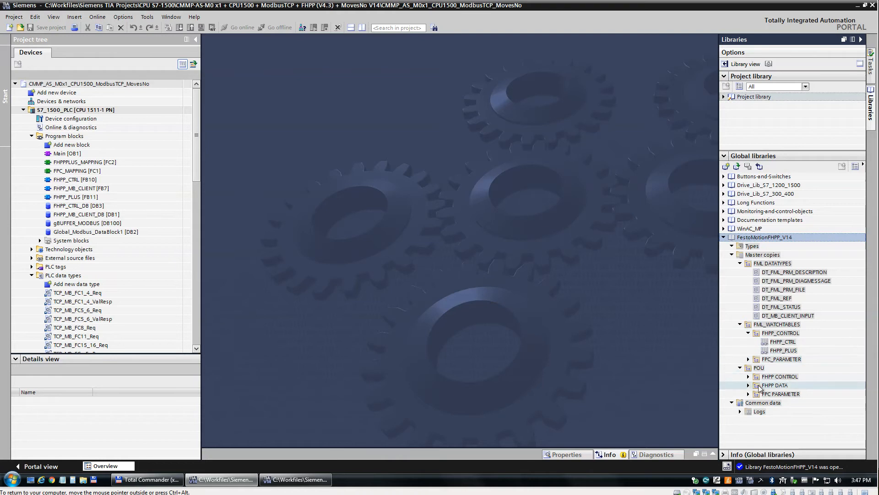
{"action": "left_click", "coordinate": [749, 386]}
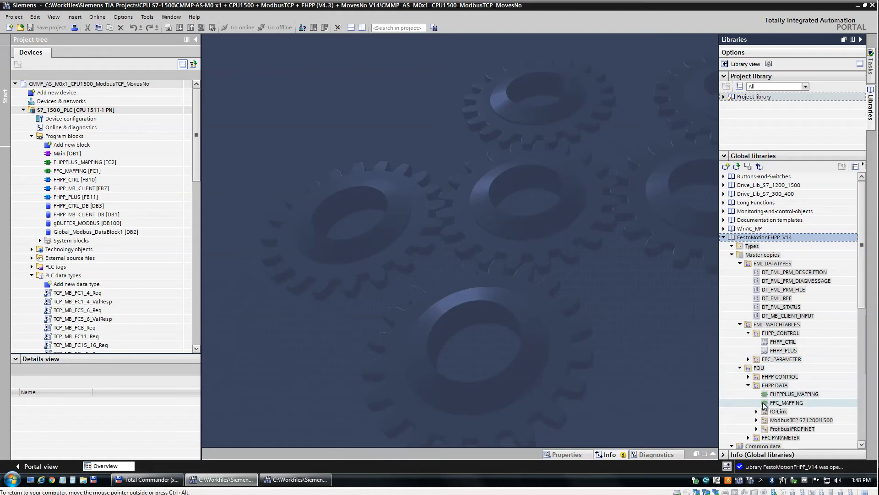
{"action": "left_click", "coordinate": [757, 420]}
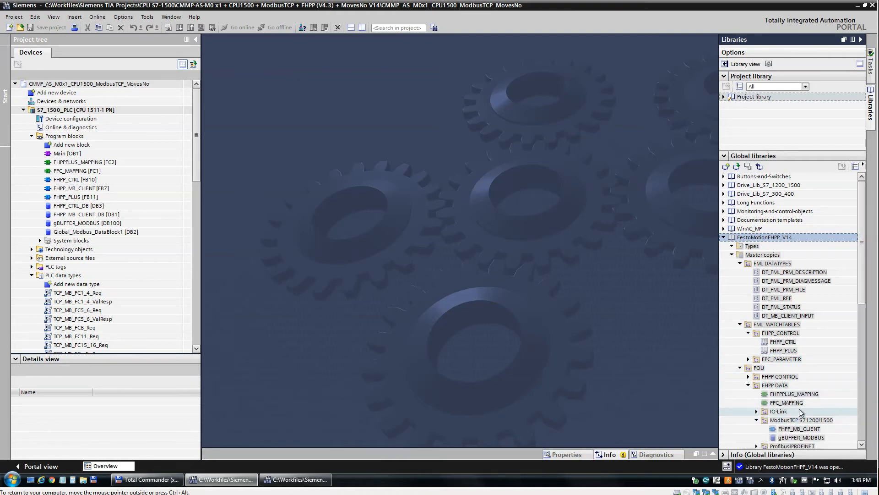
{"action": "scroll", "coordinate": [806, 412], "scroll_direction": "down", "scroll_amount": 1}
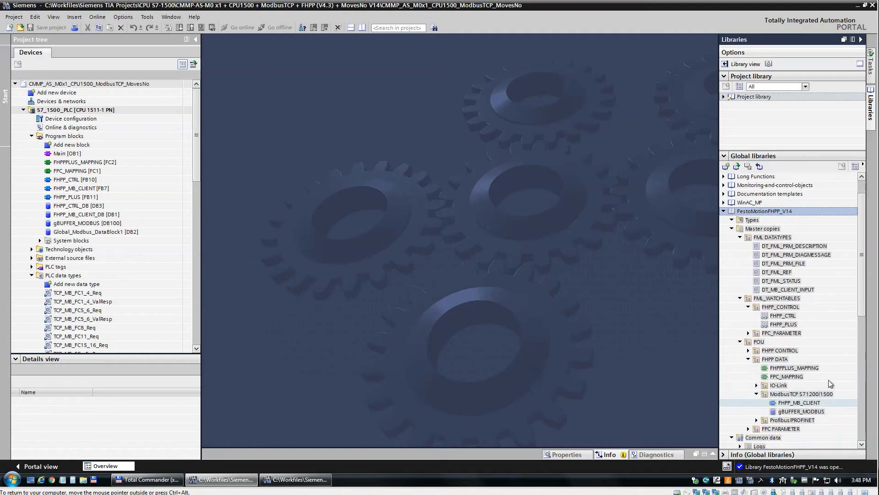
Point out the FHPP_MB_CLIENT and gBUFFER_MODBUS blocks, the FHPPPLUS_MAPPING and FPC_MAPPING functions, and the FHPP_CTRL watch table
{"action": "left_click", "coordinate": [799, 403]}
{"action": "left_click", "coordinate": [801, 412], "text": "shift"}
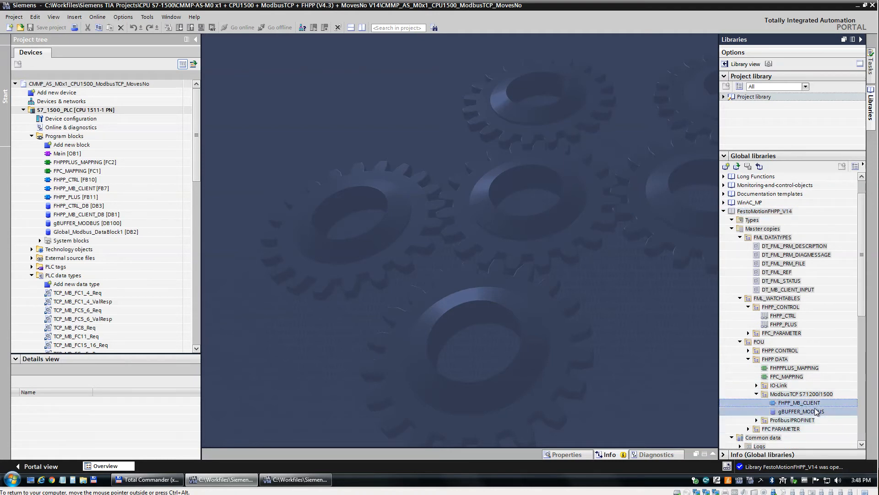
{"action": "left_click", "coordinate": [795, 367]}
{"action": "left_click", "coordinate": [788, 376], "text": "shift"}
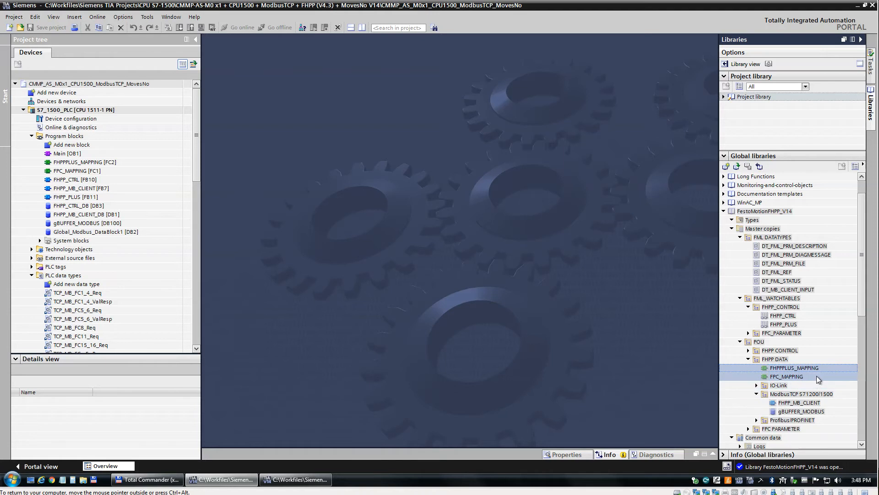
{"action": "left_click", "coordinate": [807, 316]}
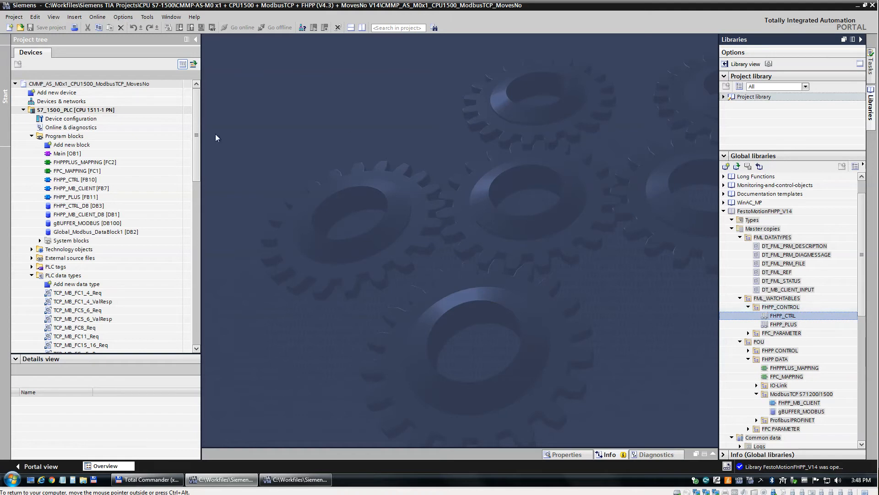
Review the FHPP function blocks, FHPP_MB_CLIENT_DB and gBUFFER_MODBUS among the S7_1500_PLC program blocks in the project
{"action": "left_click", "coordinate": [77, 188]}
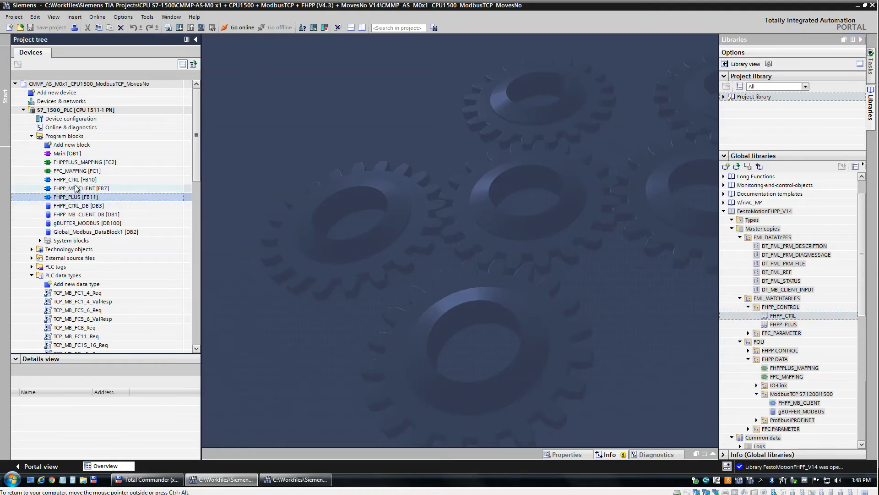
{"action": "left_click", "coordinate": [78, 180]}
{"action": "left_click", "coordinate": [98, 214]}
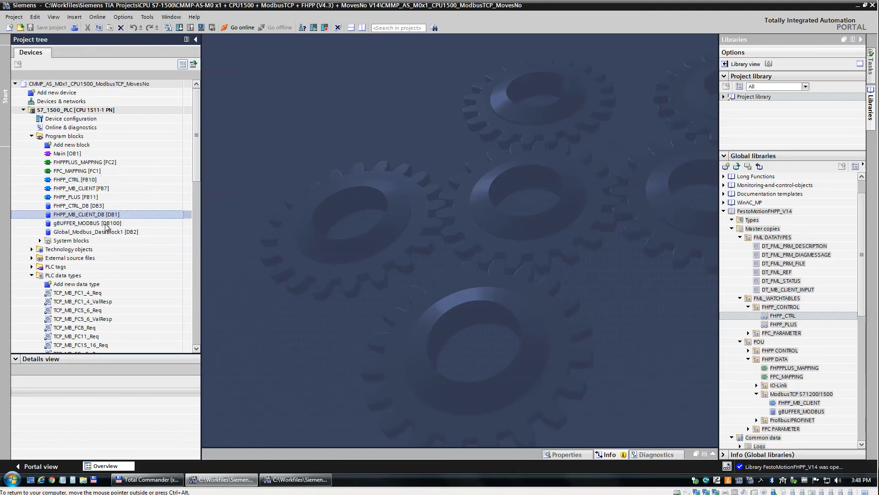
{"action": "key", "text": "Down"}
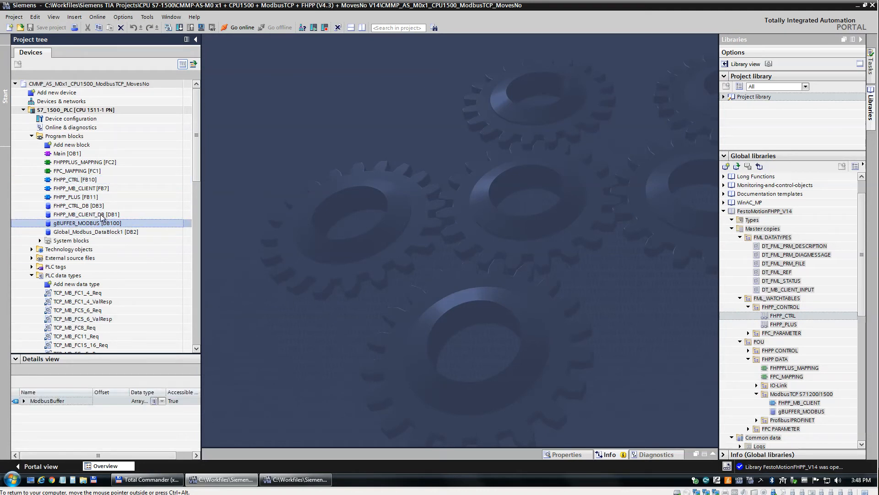
{"action": "left_click", "coordinate": [88, 110]}
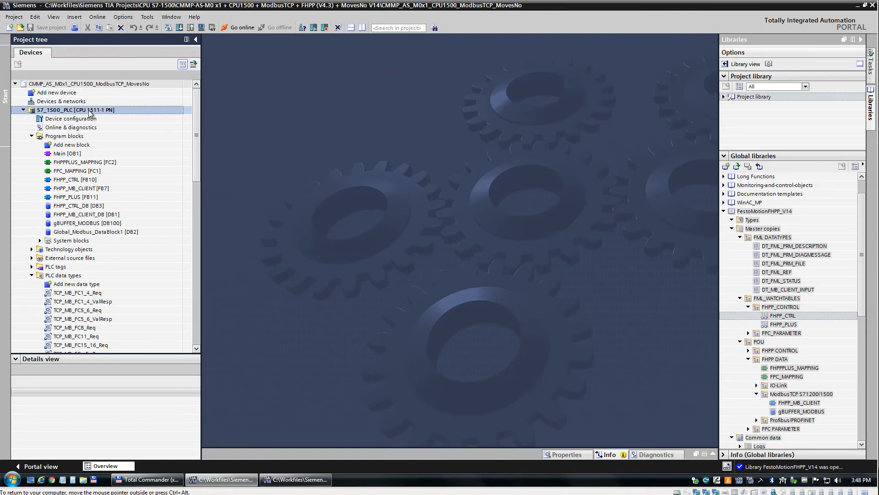
{"action": "right_click", "coordinate": [91, 114]}
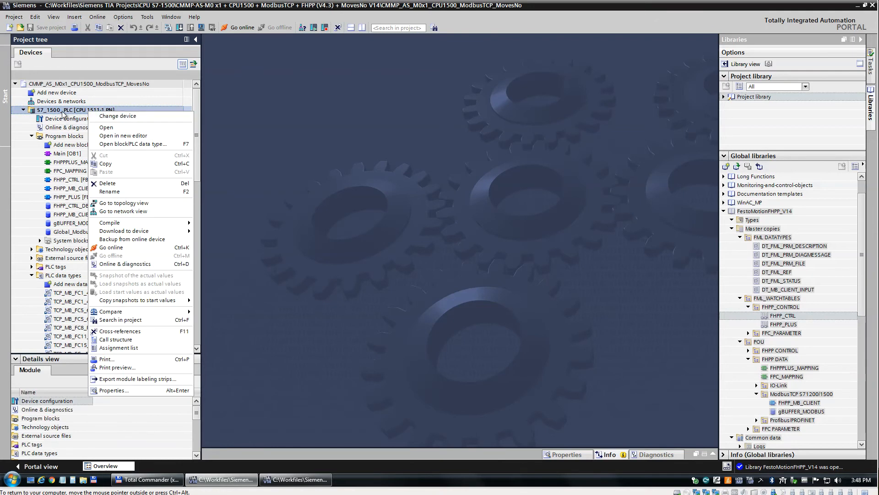
{"action": "left_click", "coordinate": [63, 114]}
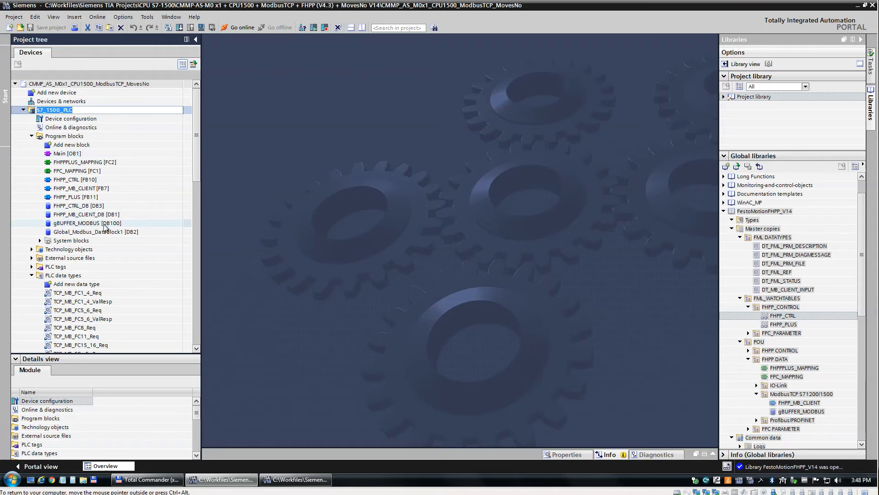
Open the Main [OB1] block and point out the FHPP_MB_CLIENT function block called in Network 1
{"action": "double_click", "coordinate": [69, 155]}
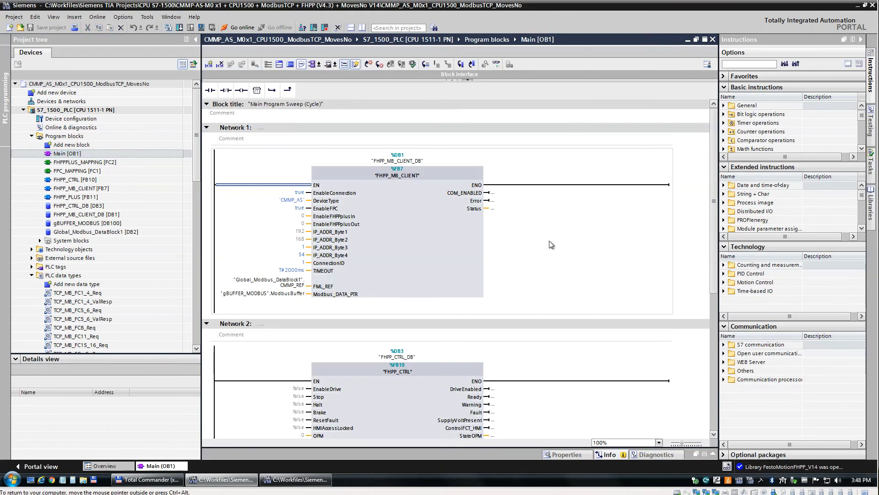
{"action": "left_click", "coordinate": [386, 270]}
{"action": "left_click", "coordinate": [408, 213]}
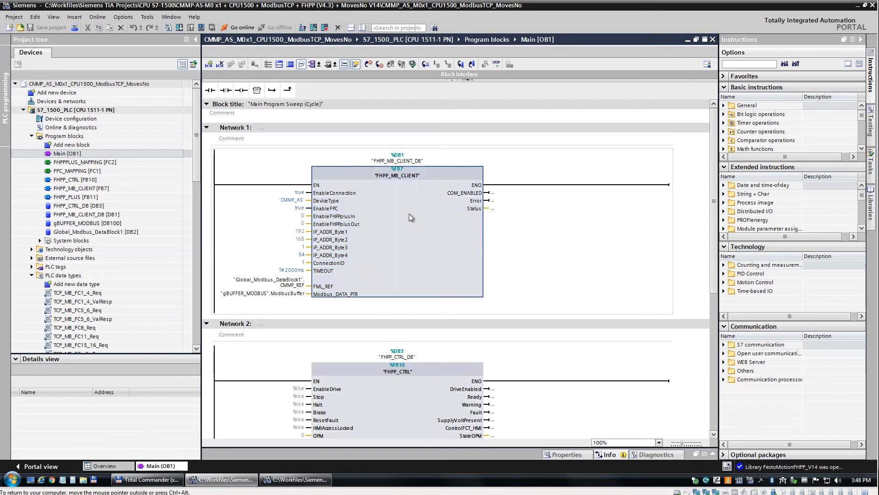
{"action": "left_click", "coordinate": [82, 189]}
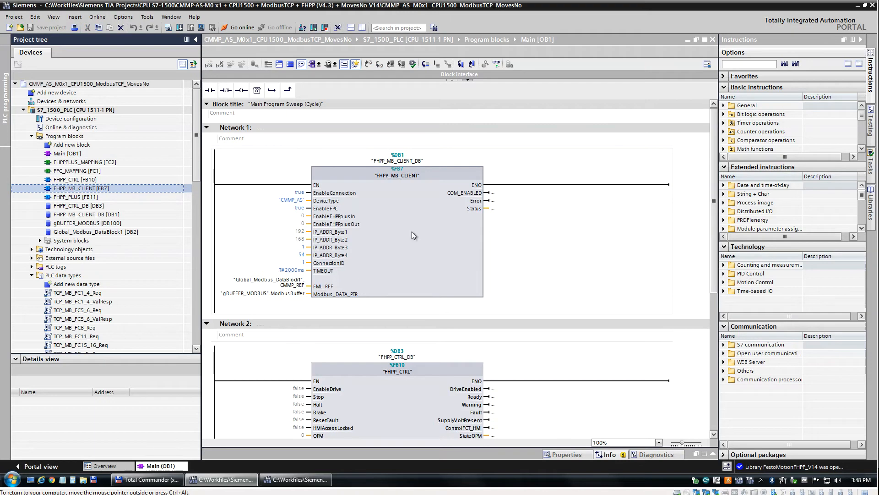
Review the EnableConnection, DeviceType, EnableFPC and EnableFHPPplus inputs of the FHPP_MB_CLIENT block
{"action": "left_click", "coordinate": [336, 194]}
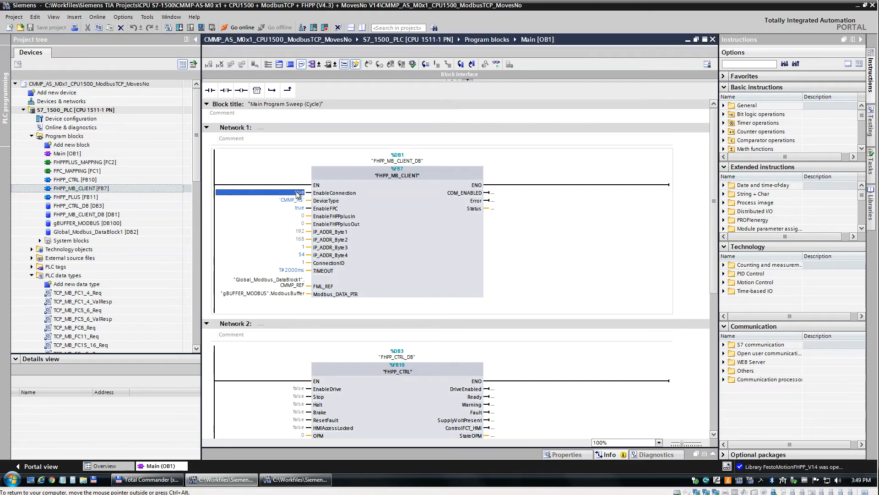
{"action": "left_click", "coordinate": [292, 203]}
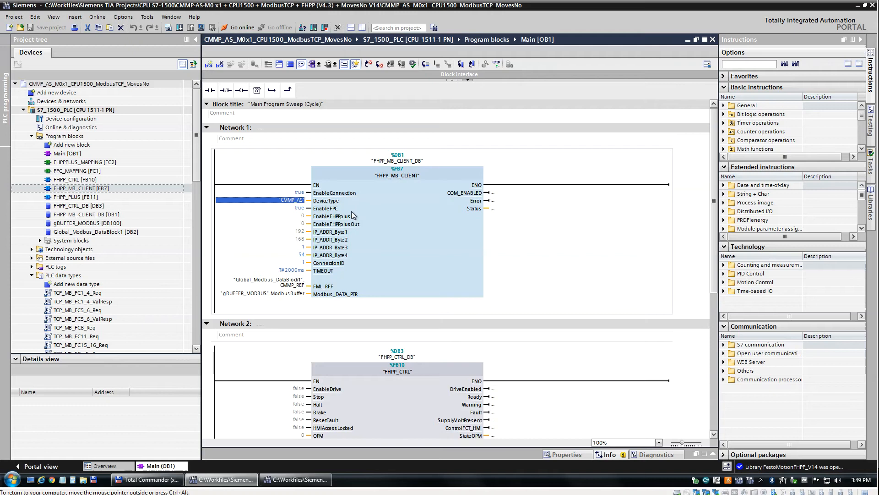
{"action": "left_click", "coordinate": [300, 208]}
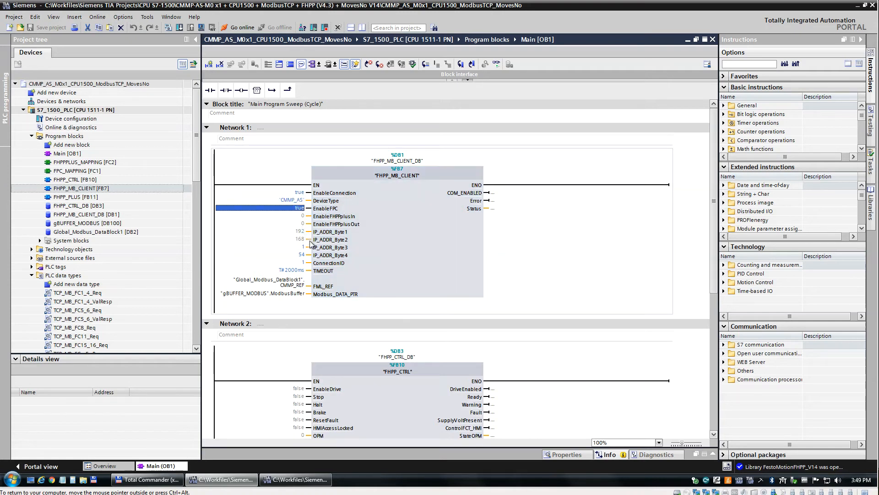
{"action": "left_click", "coordinate": [304, 223]}
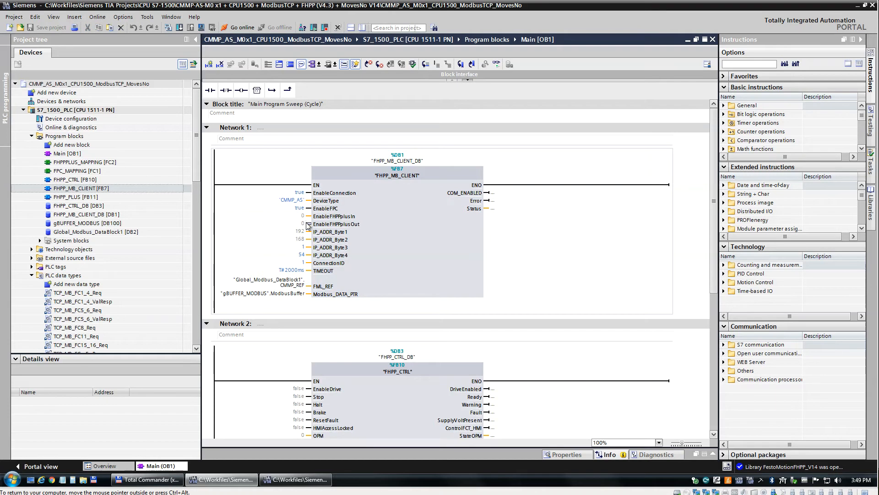
Go through the four IP address bytes, the ConnectionID and the TIMEOUT input of the FHPP_MB_CLIENT block
{"action": "left_click", "coordinate": [300, 231]}
{"action": "left_click", "coordinate": [301, 238]}
{"action": "left_click", "coordinate": [304, 247]}
{"action": "left_click", "coordinate": [302, 255]}
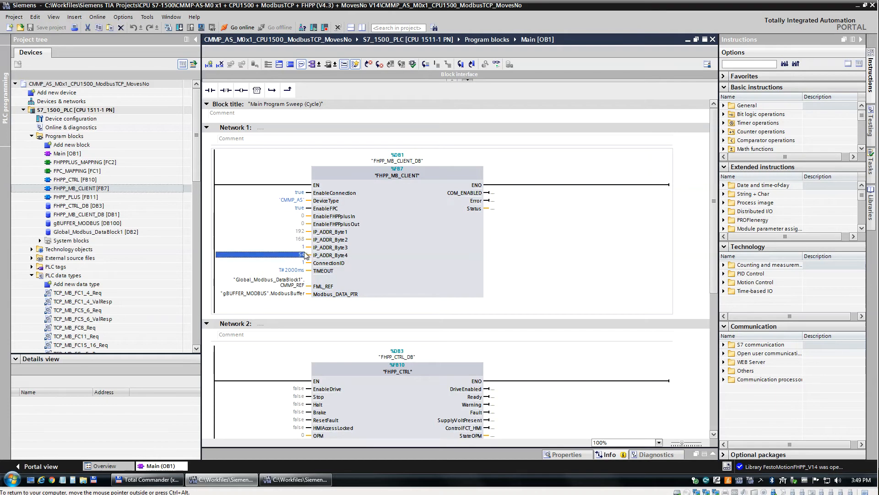
{"action": "left_click", "coordinate": [302, 263]}
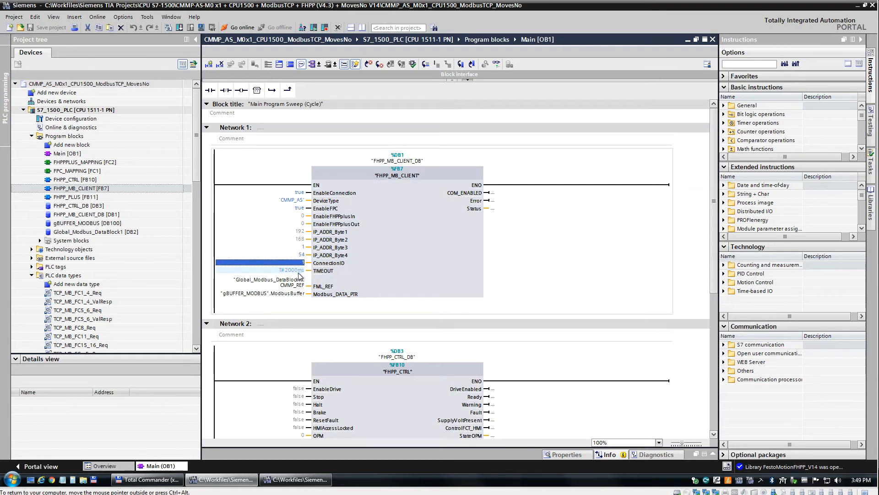
{"action": "left_click", "coordinate": [298, 271]}
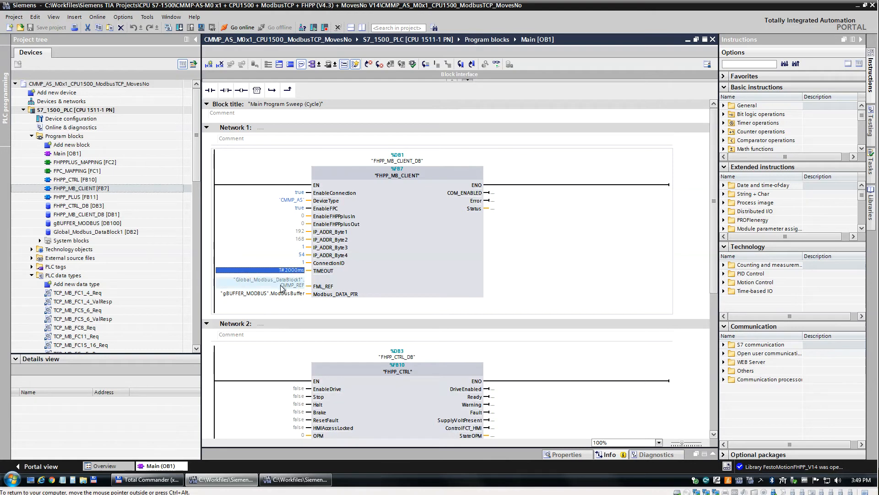
Check the block's FML_REF input, then open Global_Modbus_DataBlock1 and examine the data type of CMMP_REF
{"action": "left_click", "coordinate": [288, 285]}
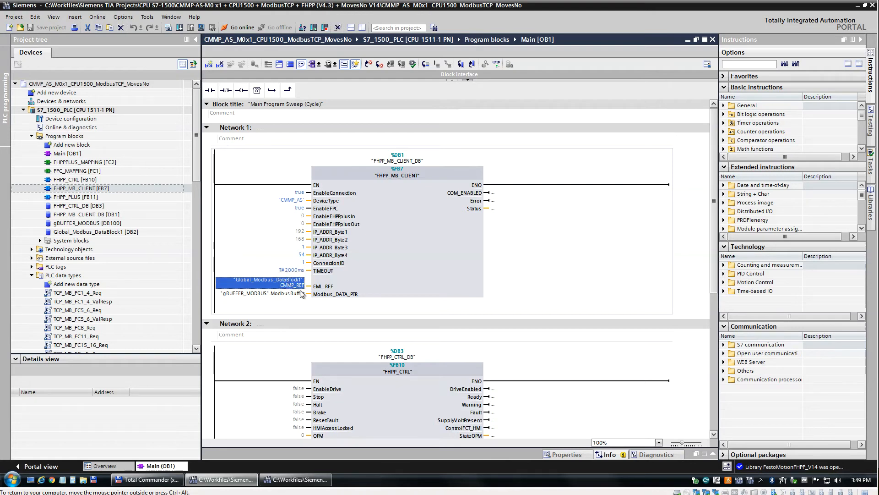
{"action": "left_click", "coordinate": [113, 234]}
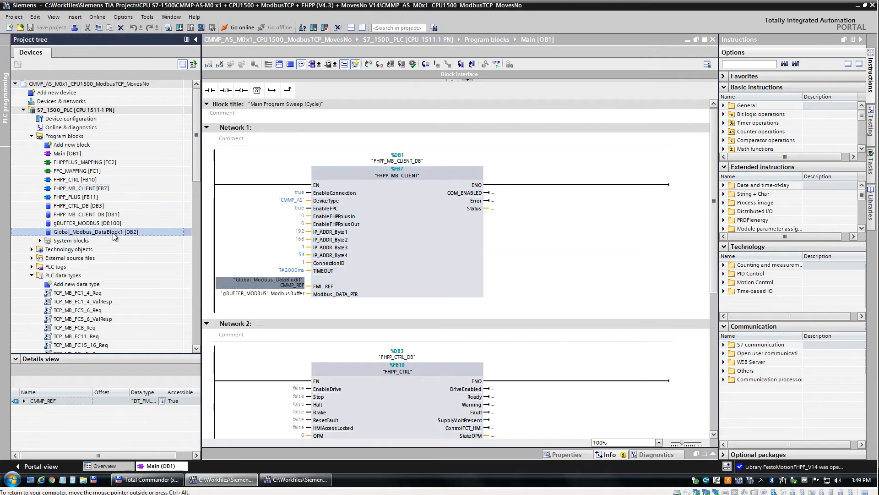
{"action": "double_click", "coordinate": [114, 232]}
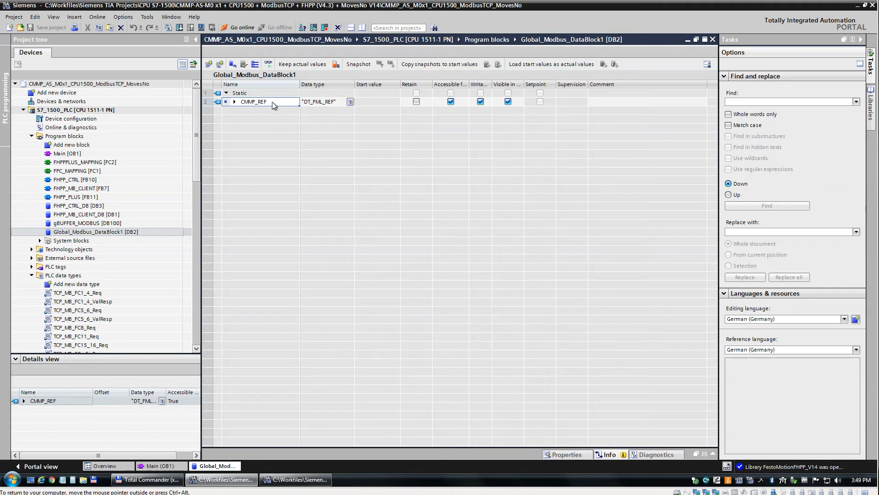
{"action": "left_click", "coordinate": [334, 100]}
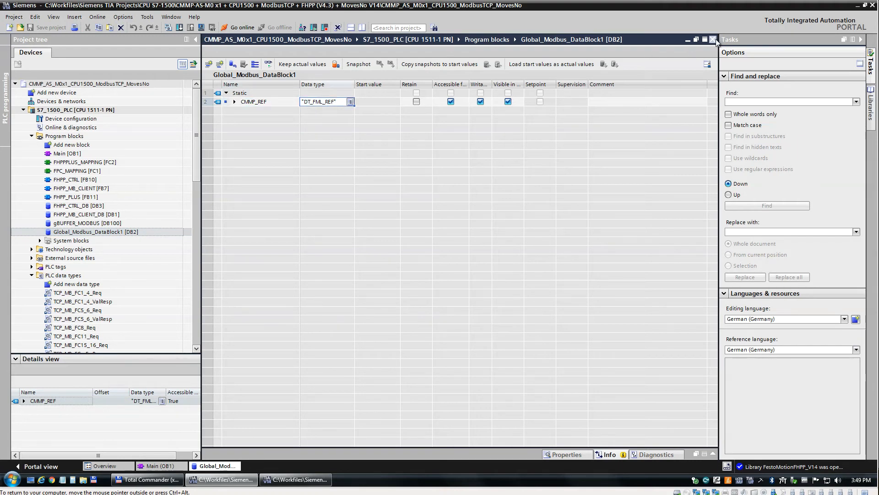
Compare the FML DATATYPES master copies in the FestoMotionFHPP_V14 library with the project's FML Datatypes under PLC data types
{"action": "left_click", "coordinate": [871, 105]}
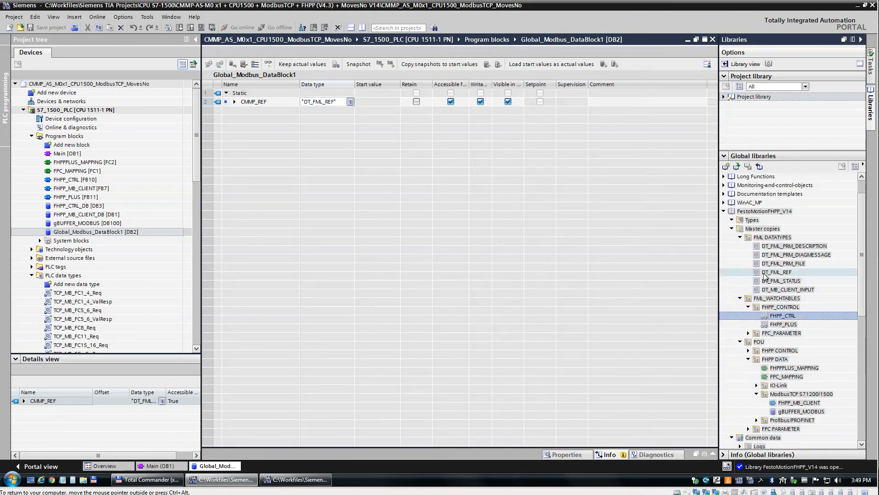
{"action": "left_click", "coordinate": [792, 246]}
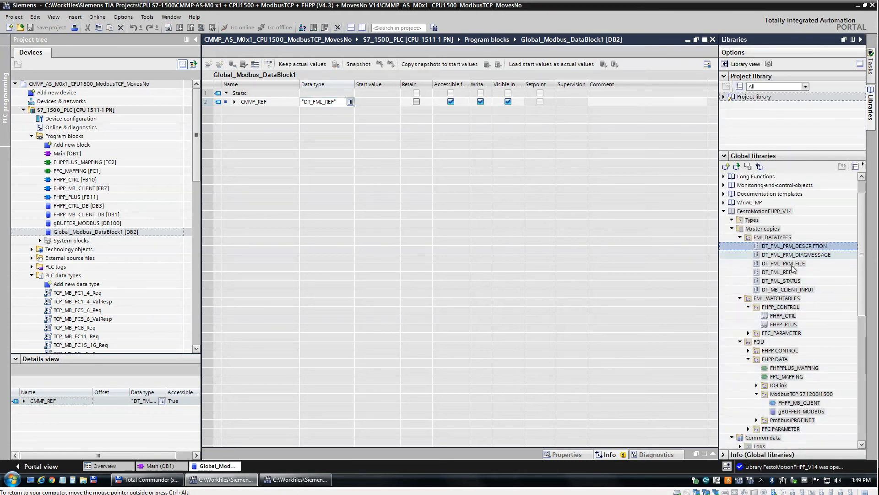
{"action": "left_click", "coordinate": [783, 290], "text": "shift"}
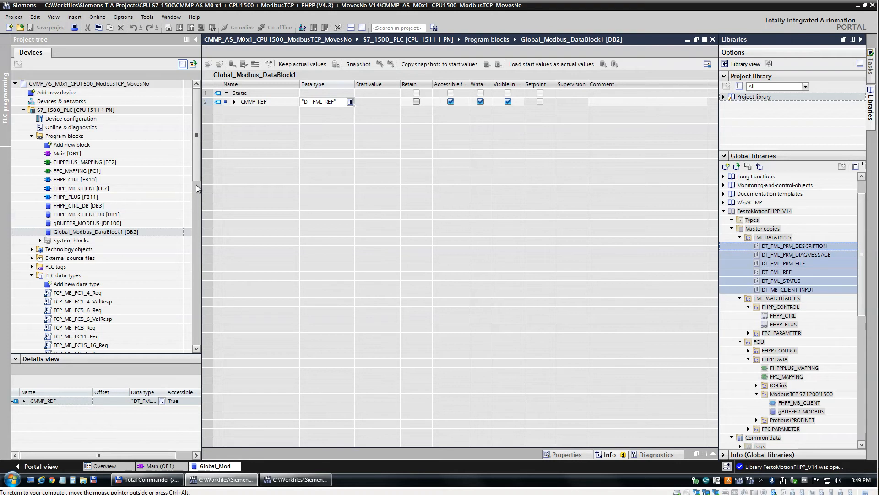
{"action": "scroll", "coordinate": [196, 192], "scroll_direction": "down", "scroll_amount": 5}
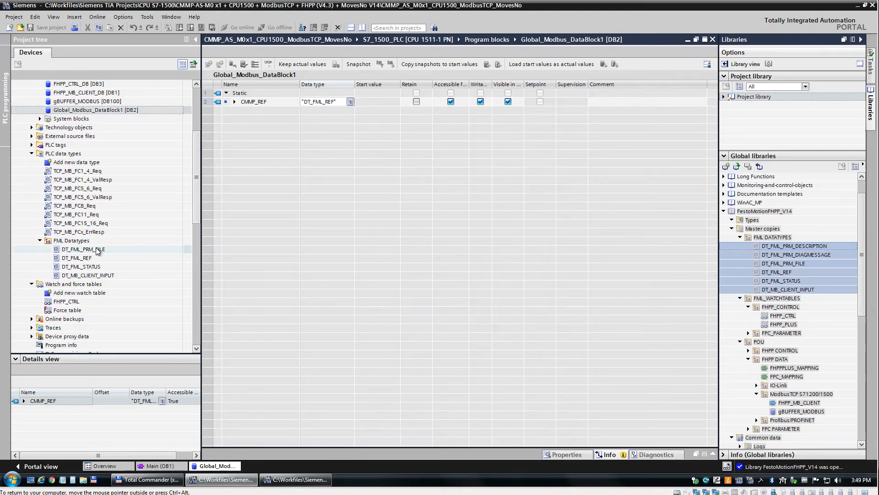
{"action": "left_click", "coordinate": [824, 238]}
{"action": "left_click", "coordinate": [818, 246]}
{"action": "left_click", "coordinate": [808, 254]}
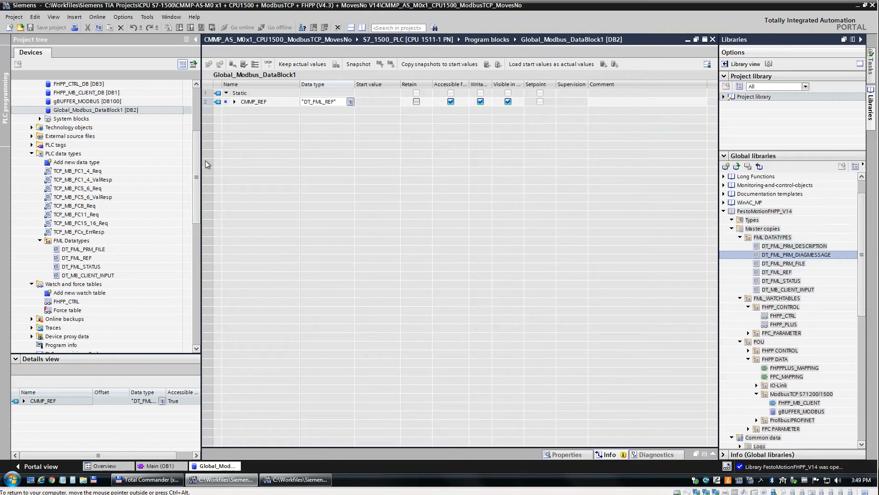
Close Global_Modbus_DataBlock1 and check the Modbus_DATA_PTR input of the FHPP_MB_CLIENT block in Main
{"action": "left_click", "coordinate": [713, 39]}
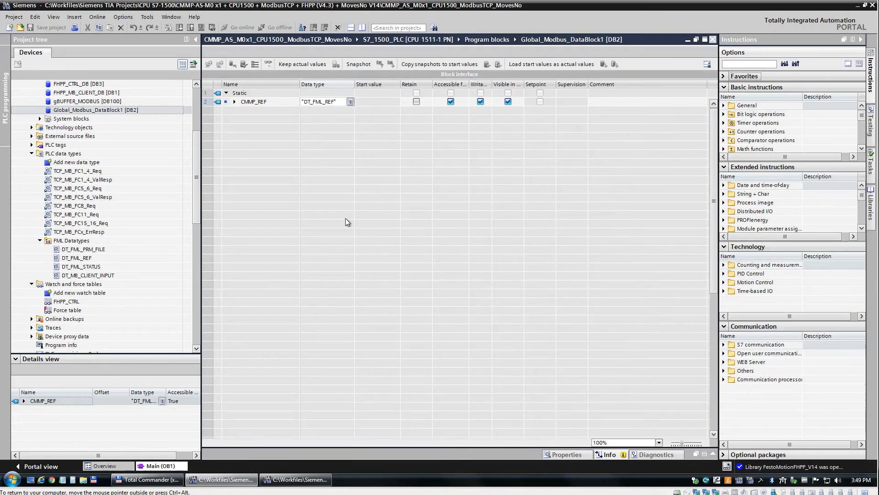
{"action": "left_click", "coordinate": [293, 293]}
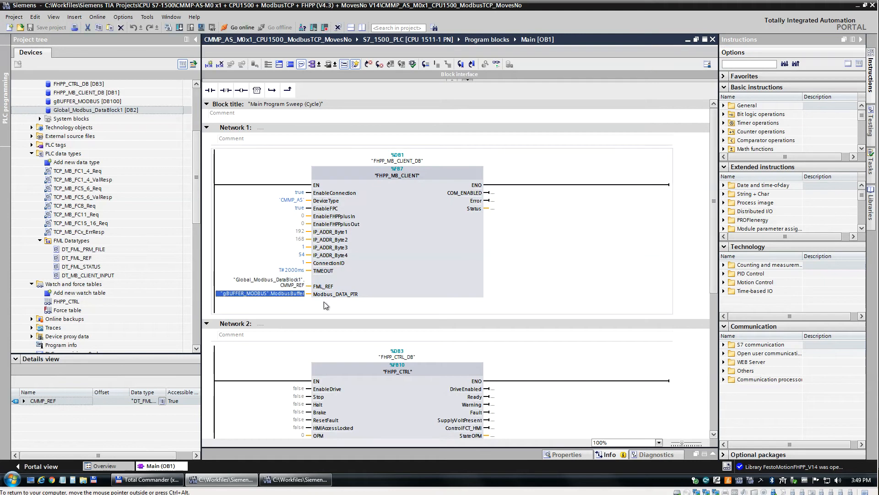
{"action": "key", "text": "Up"}
{"action": "left_click", "coordinate": [419, 262]}
{"action": "left_click", "coordinate": [637, 277]}
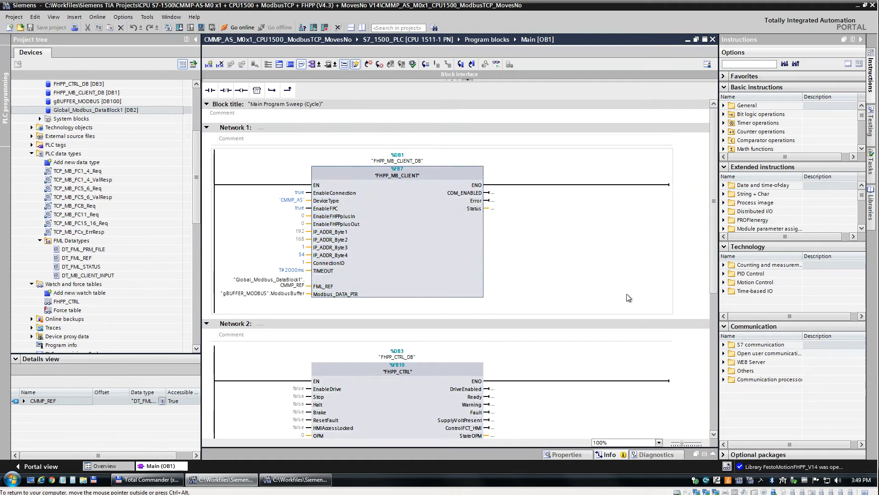
Examine the FHPP_CTRL block in Network 2 of Main and locate its instance data block FHPP_CTRL_DB in the project
{"action": "scroll", "coordinate": [453, 305], "scroll_direction": "down", "scroll_amount": 3}
{"action": "left_click", "coordinate": [300, 236]}
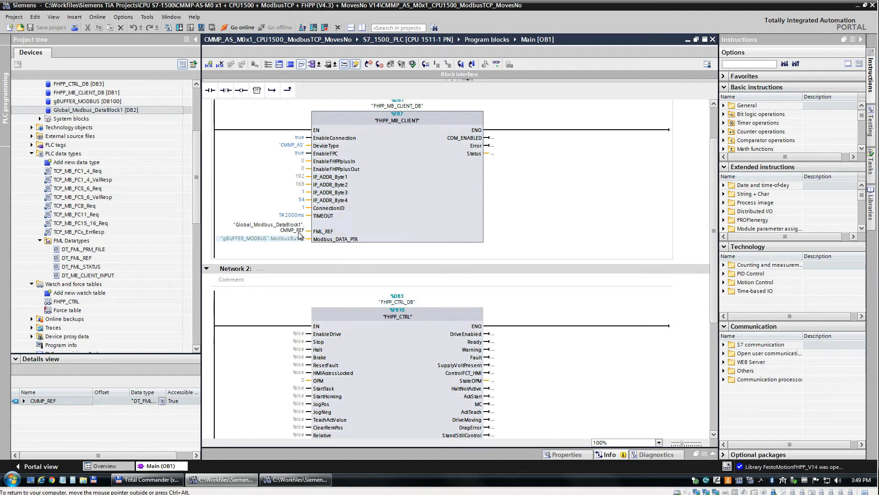
{"action": "left_click", "coordinate": [297, 230]}
{"action": "scroll", "coordinate": [410, 229], "scroll_direction": "down", "scroll_amount": 6}
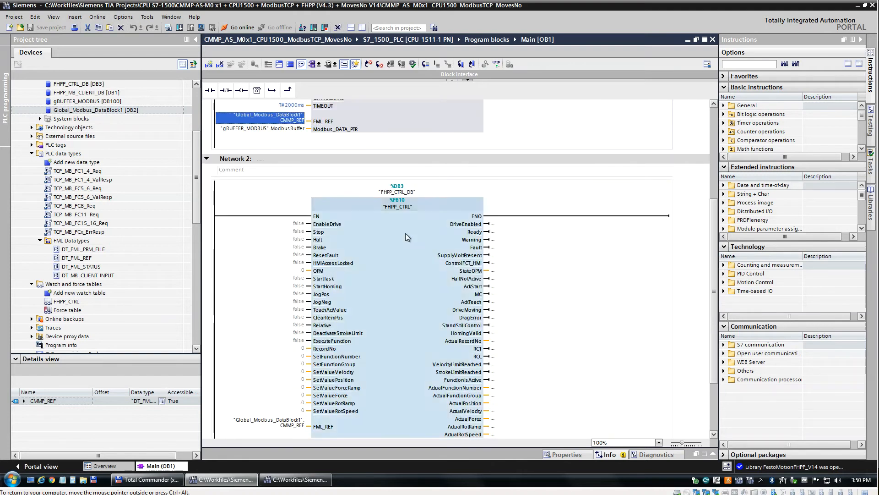
{"action": "scroll", "coordinate": [54, 267], "scroll_direction": "up", "scroll_amount": 5}
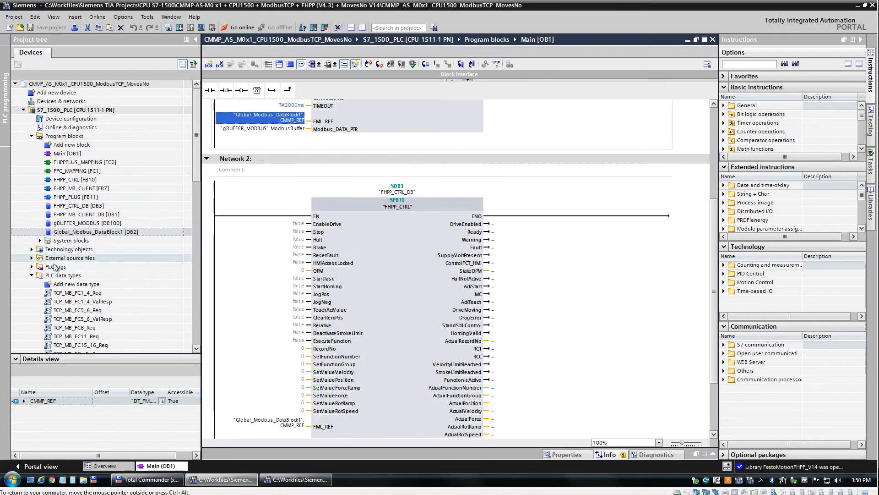
{"action": "left_click", "coordinate": [91, 207]}
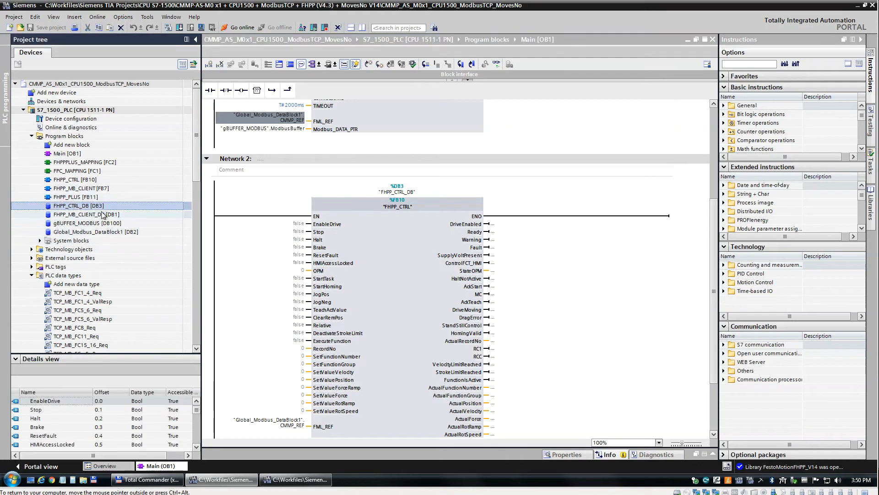
{"action": "left_click", "coordinate": [379, 249]}
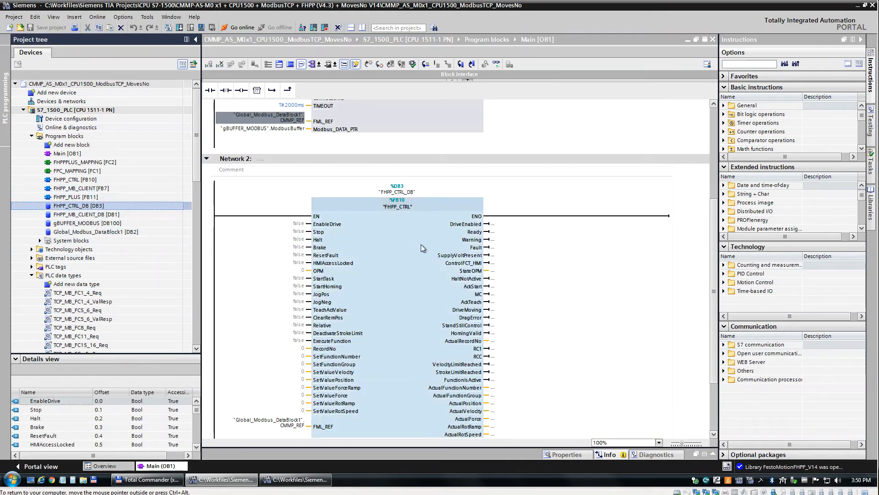
Compare the FML_REF inputs of the FHPP_CTRL and FHPP_MB_CLIENT blocks in Main
{"action": "left_click", "coordinate": [286, 424]}
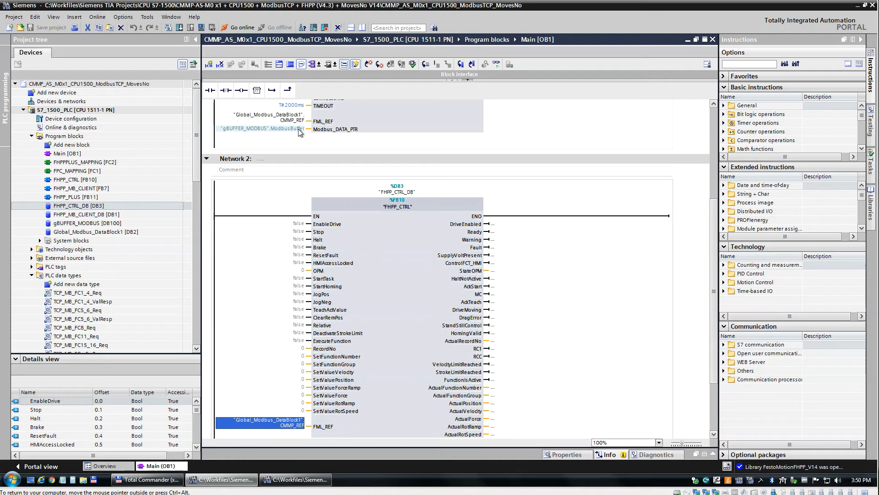
{"action": "left_click", "coordinate": [289, 119]}
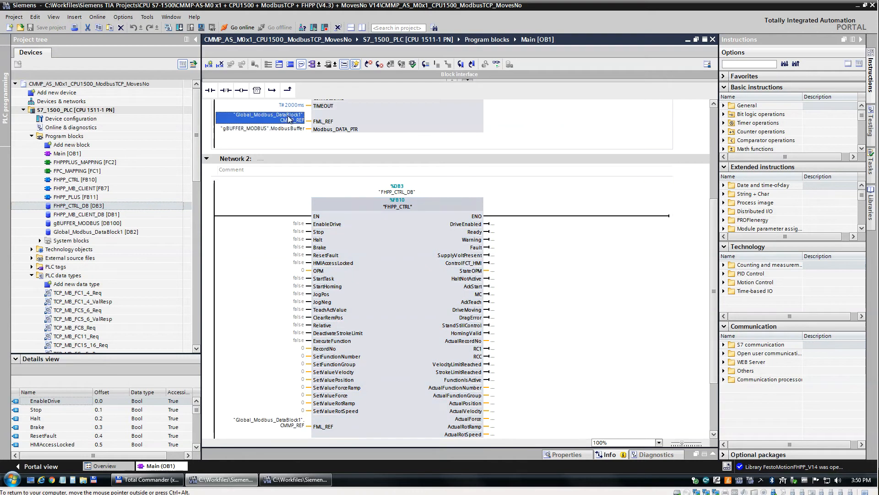
{"action": "left_click", "coordinate": [403, 120]}
{"action": "scroll", "coordinate": [391, 170], "scroll_direction": "up", "scroll_amount": 3}
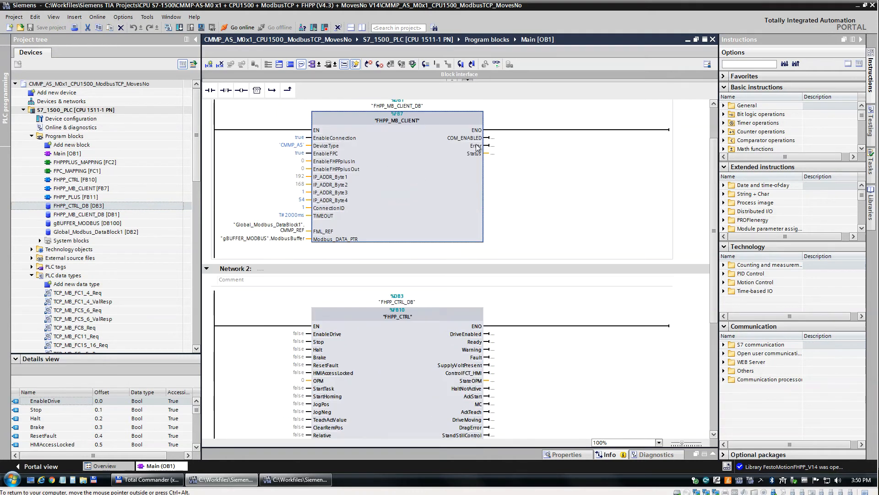
{"action": "scroll", "coordinate": [385, 257], "scroll_direction": "down", "scroll_amount": 3}
{"action": "left_click", "coordinate": [415, 321]}
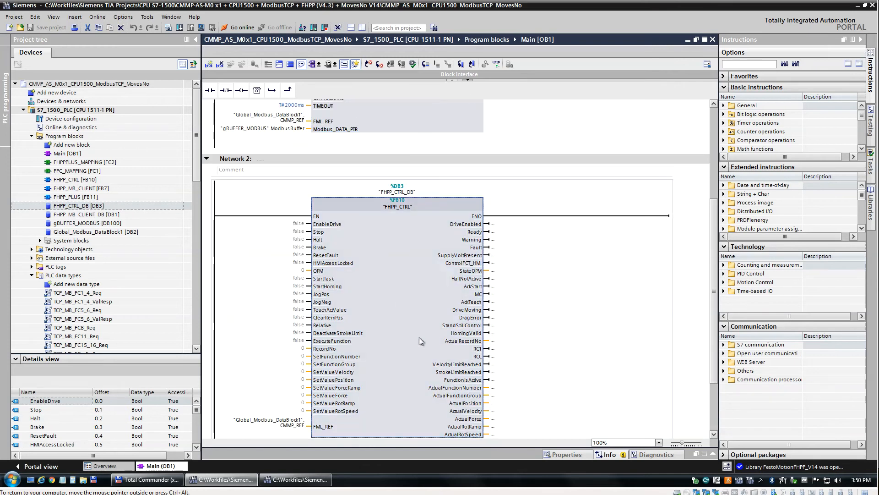
Compile the hardware configuration and program blocks of S7_1500_PLC
{"action": "left_click", "coordinate": [169, 26]}
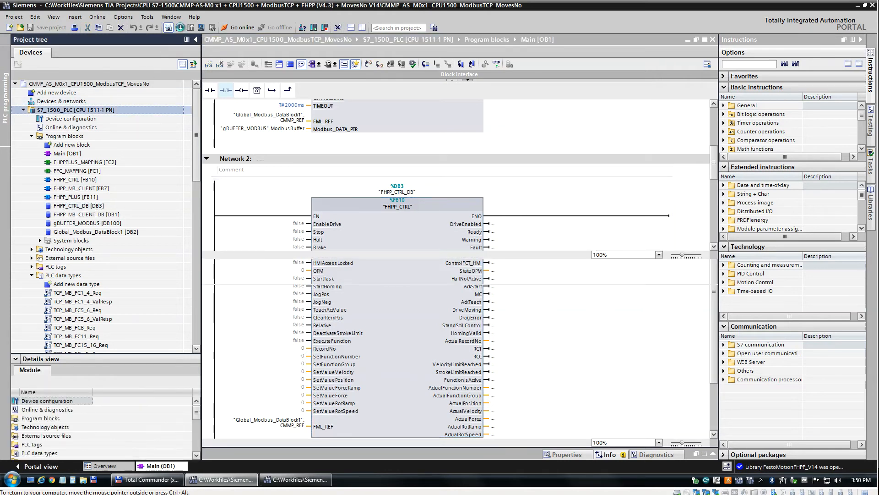
{"action": "left_click", "coordinate": [180, 27]}
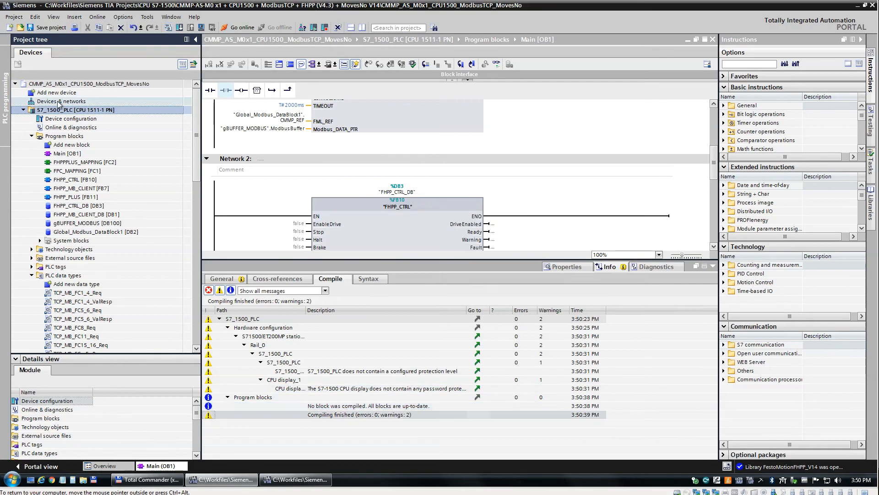
Check the Ethernet addresses of the S7_1500_PLC PROFINET interface in Devices & networks and return to Main
{"action": "left_click", "coordinate": [59, 104]}
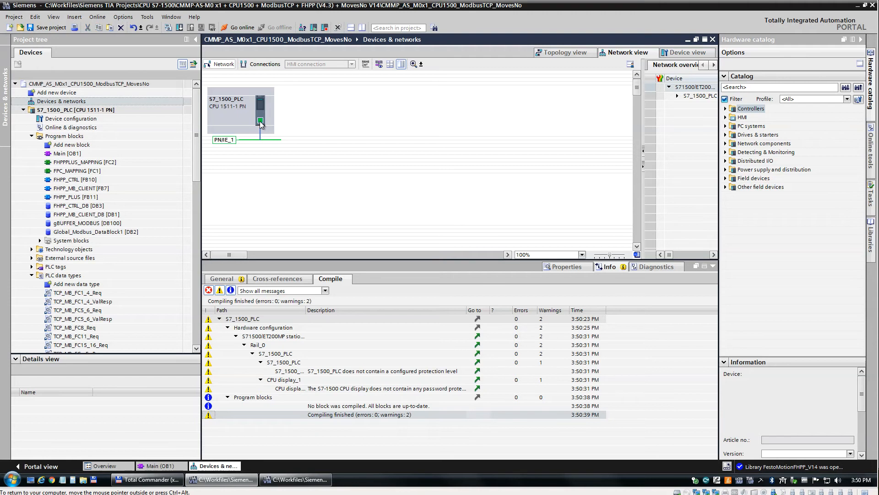
{"action": "left_click", "coordinate": [260, 121]}
{"action": "left_click", "coordinate": [568, 267]}
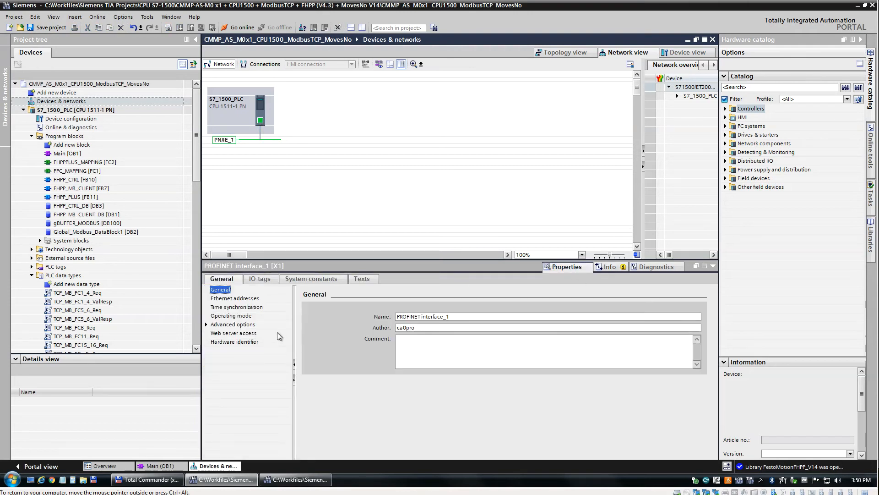
{"action": "left_click", "coordinate": [236, 301]}
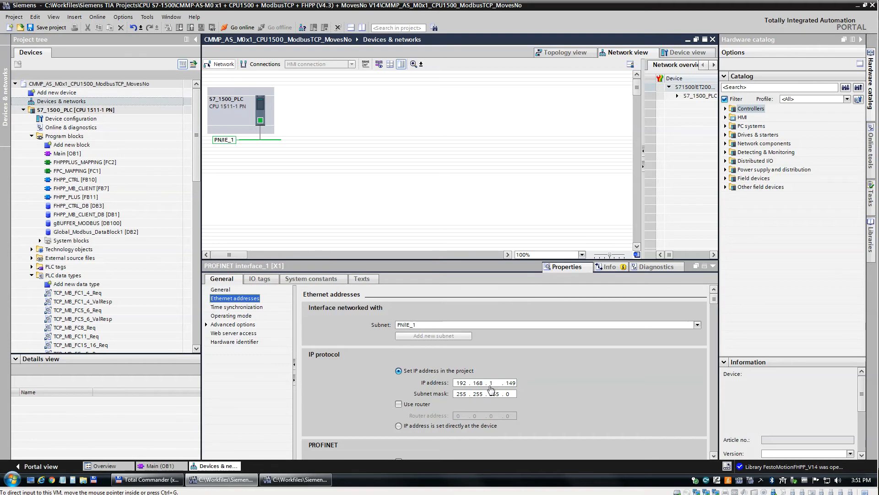
{"action": "left_click", "coordinate": [713, 39]}
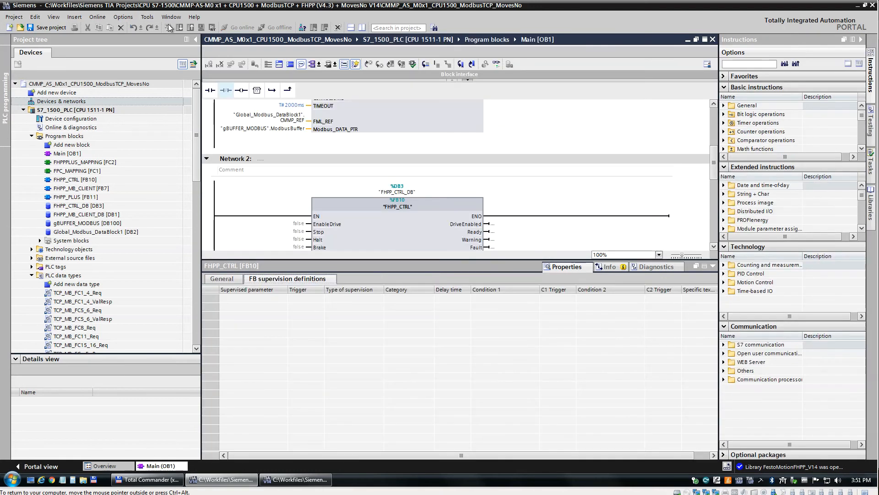
Start the download of S7_1500_PLC to the device
{"action": "left_click", "coordinate": [69, 110]}
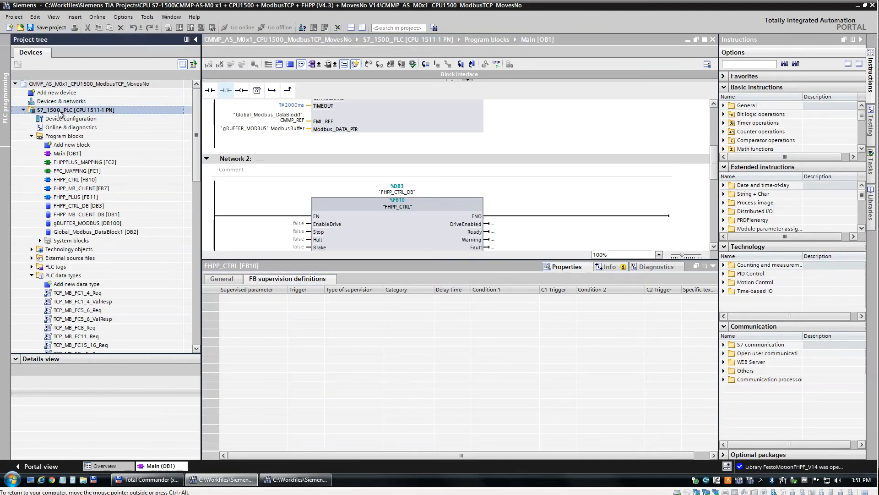
{"action": "left_click", "coordinate": [179, 27]}
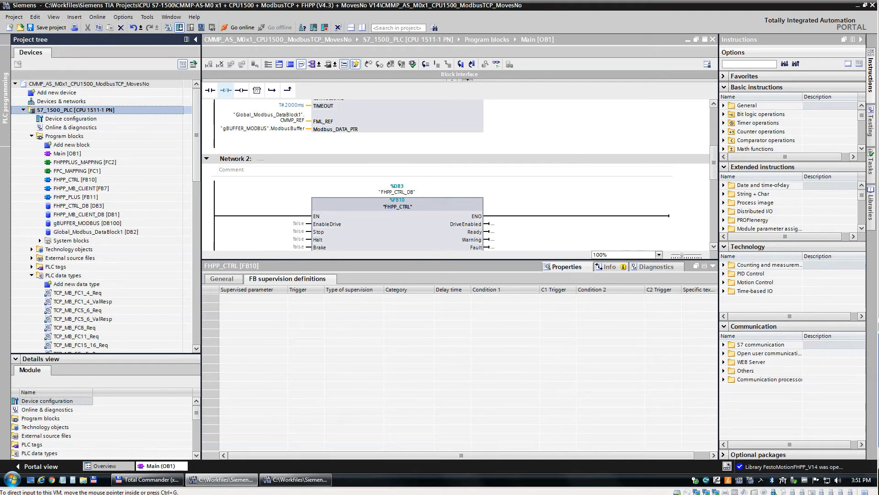
Switch to the Festo Configuration Tool in an enlarged window and take the CMMP-AS drive offline
{"action": "left_click_drag", "start_coordinate": [877, 41], "coordinate": [186, 11]}
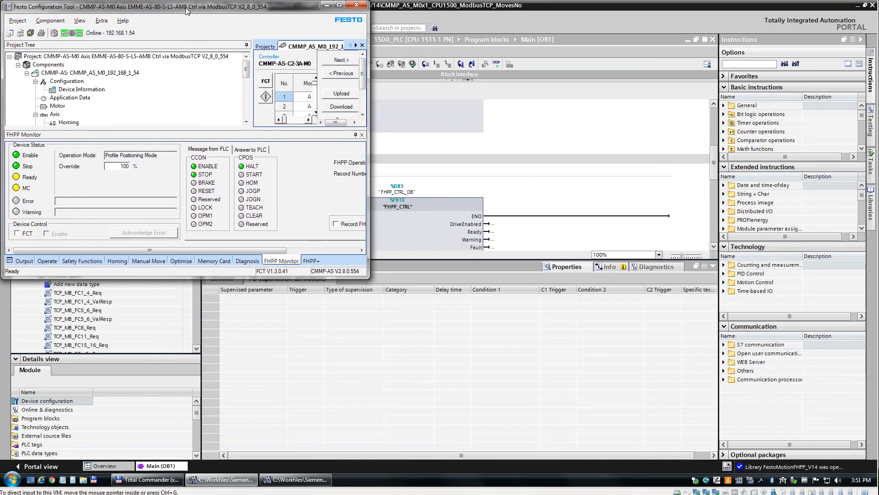
{"action": "left_click_drag", "start_coordinate": [368, 277], "coordinate": [873, 489]}
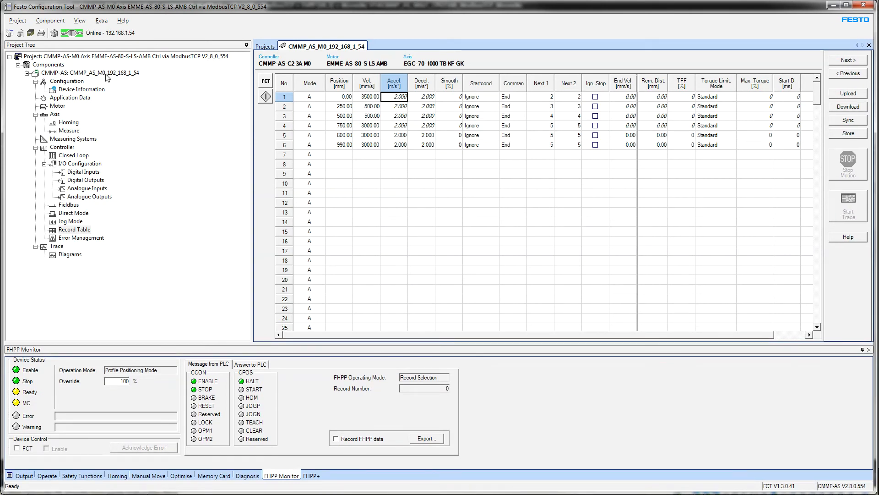
{"action": "left_click", "coordinate": [89, 35]}
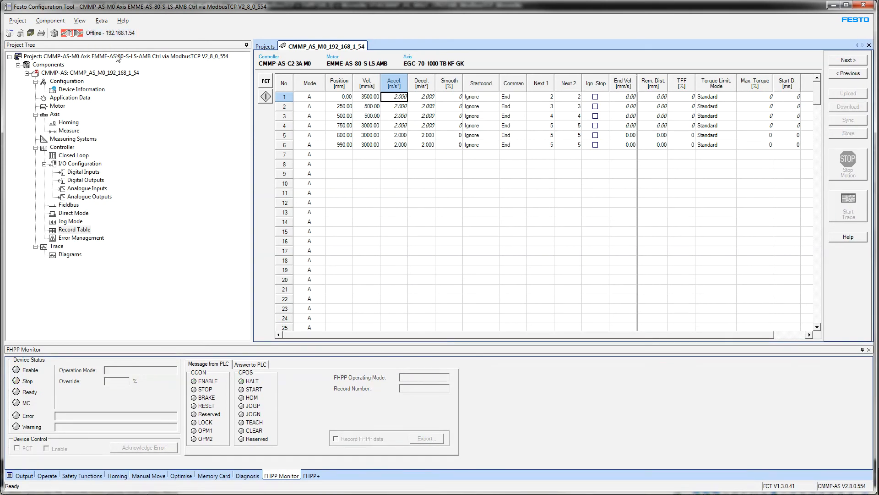
Check the controller, motor and axis types in the drive configuration of the CMMP-AS component
{"action": "double_click", "coordinate": [64, 74]}
{"action": "double_click", "coordinate": [63, 74]}
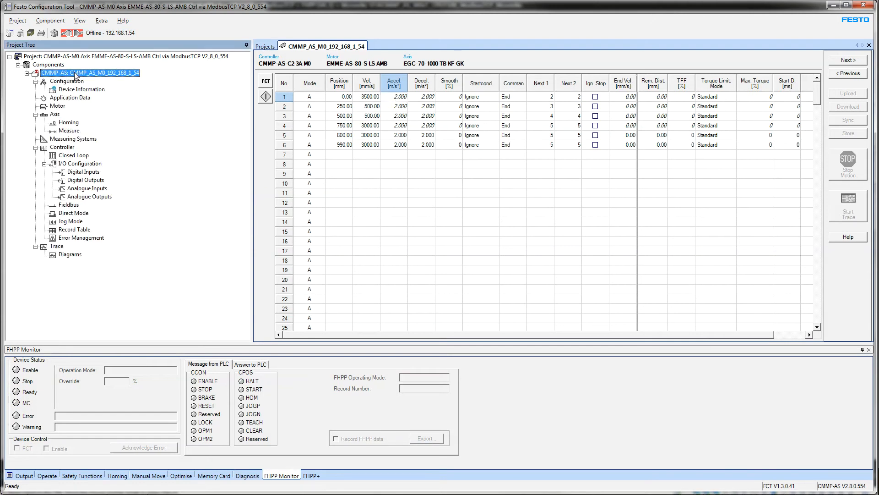
{"action": "double_click", "coordinate": [69, 81]}
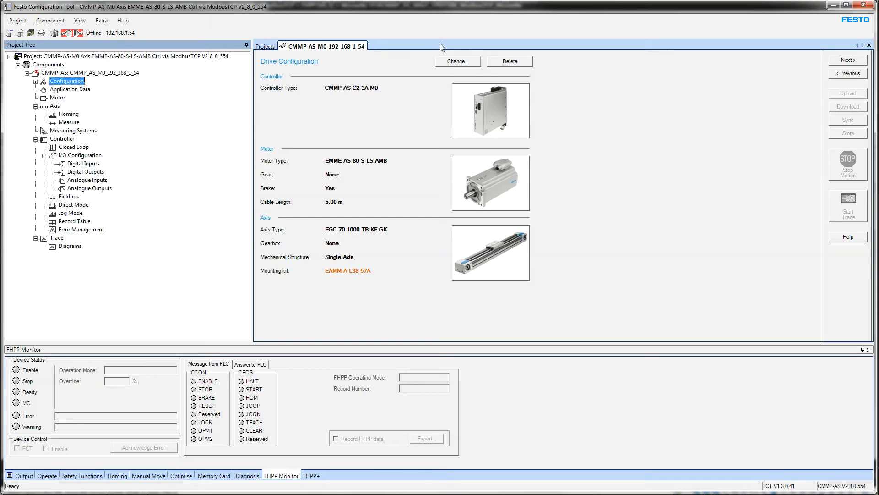
Check the Control Interface selection in the operating mode settings of the application data
{"action": "left_click", "coordinate": [69, 90]}
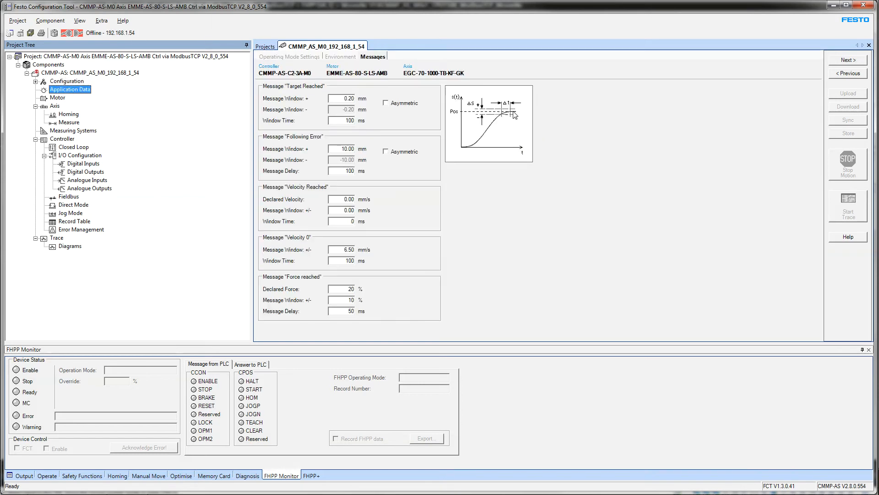
{"action": "left_click", "coordinate": [289, 55]}
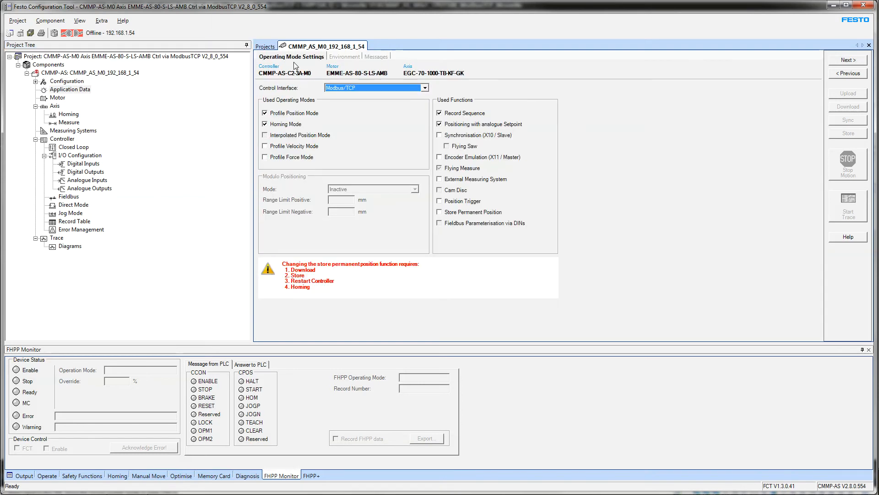
{"action": "left_click", "coordinate": [423, 89]}
{"action": "left_click", "coordinate": [424, 90]}
Try to turn off the Positioning with analogue Setpoint and Record Sequence functions
{"action": "left_click", "coordinate": [478, 127]}
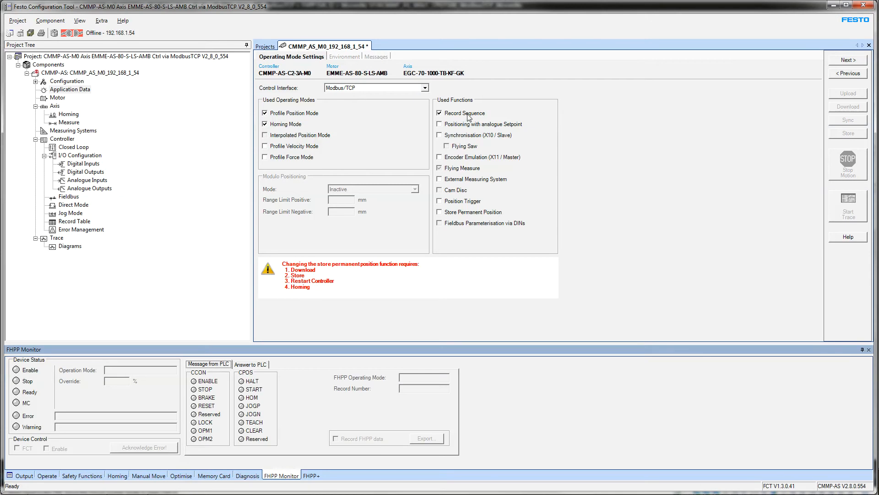
{"action": "left_click", "coordinate": [470, 115]}
{"action": "left_click", "coordinate": [492, 274]}
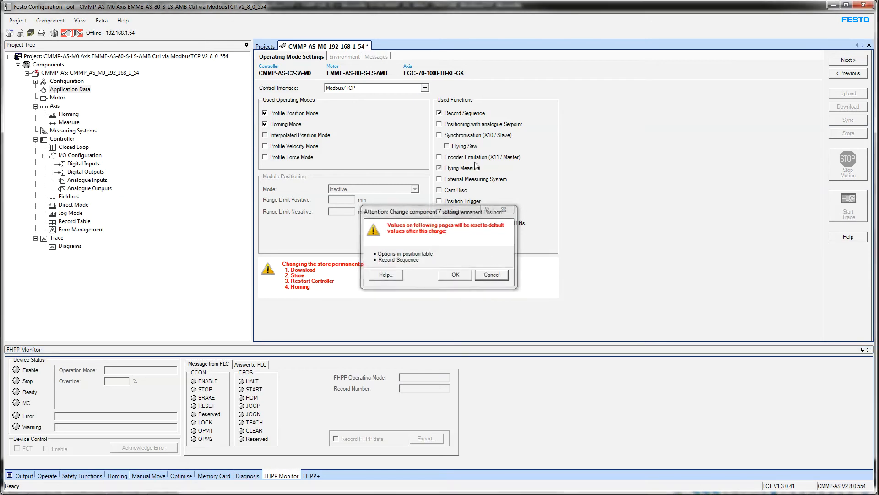
{"action": "left_click", "coordinate": [493, 275]}
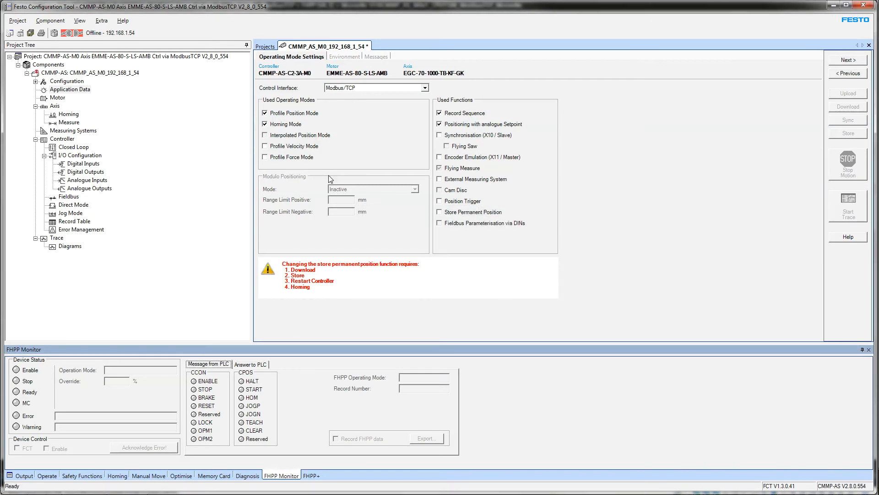
Check the environment and message settings of the application data and the motor's angle encoder settings
{"action": "left_click", "coordinate": [345, 58]}
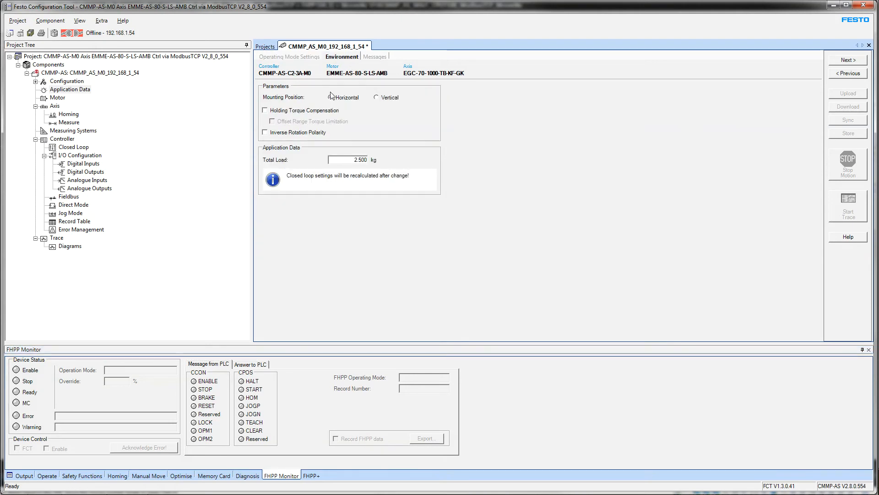
{"action": "left_click", "coordinate": [380, 58]}
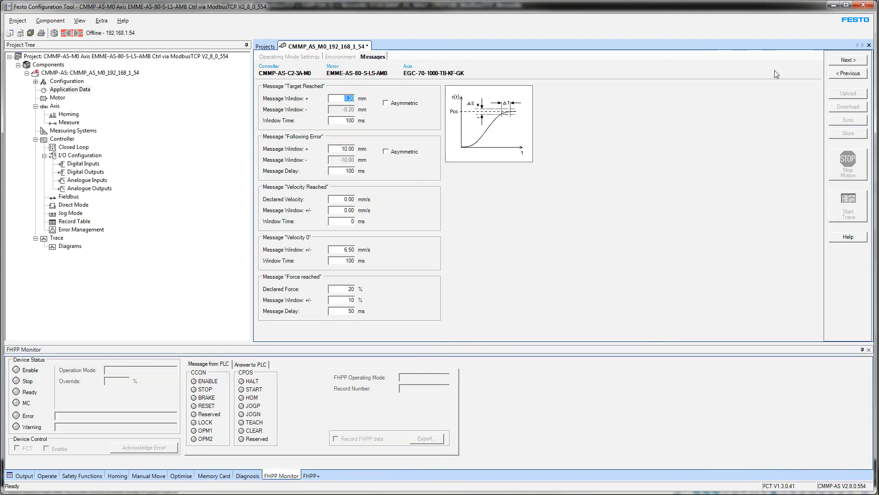
{"action": "left_click", "coordinate": [851, 61]}
{"action": "left_click", "coordinate": [851, 61]}
{"action": "left_click", "coordinate": [851, 61]}
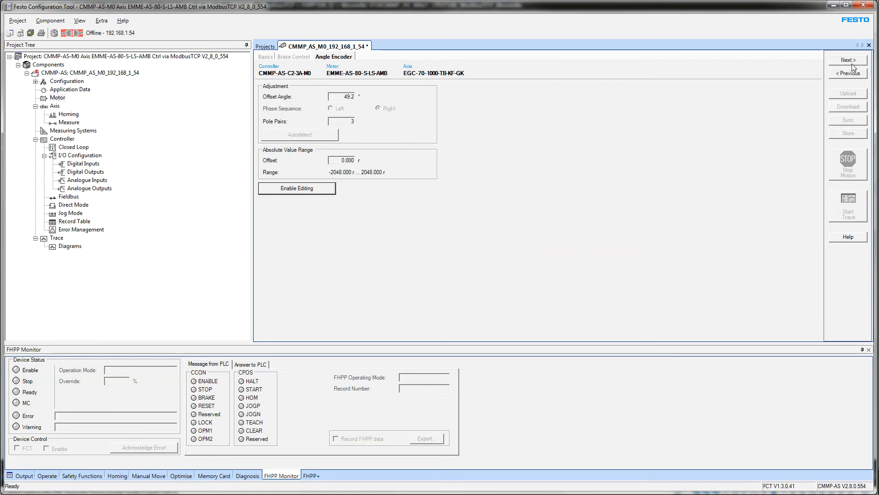
Check the axis limitations, the homing method and the closed loop settings of the drive
{"action": "left_click", "coordinate": [852, 61]}
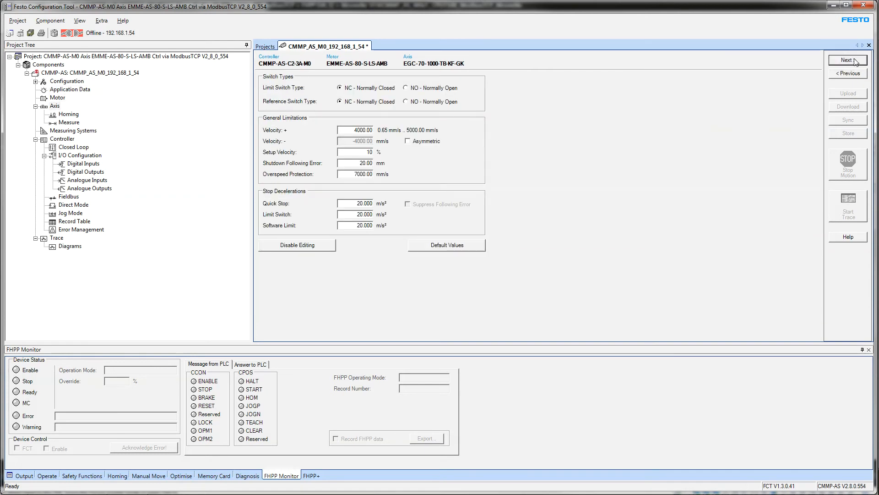
{"action": "left_click", "coordinate": [851, 61]}
{"action": "left_click", "coordinate": [851, 61]}
{"action": "left_click", "coordinate": [849, 73]}
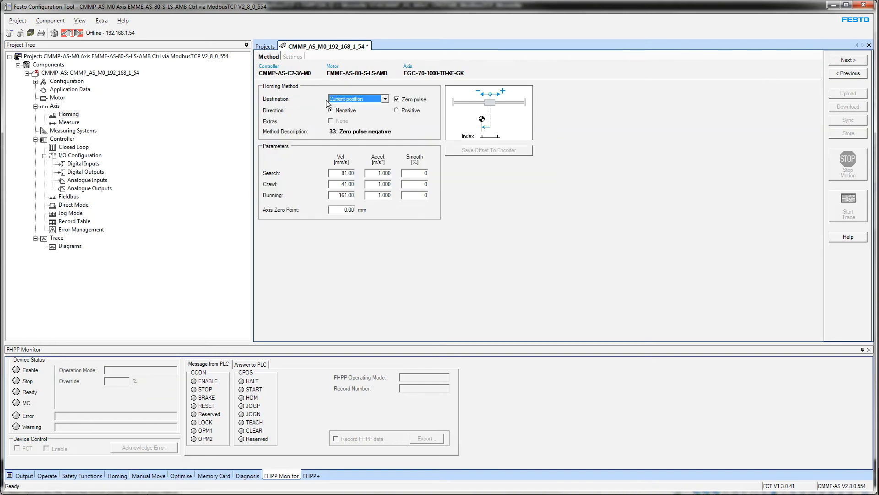
{"action": "left_click", "coordinate": [64, 131]}
{"action": "left_click", "coordinate": [62, 139]}
{"action": "left_click", "coordinate": [74, 148]}
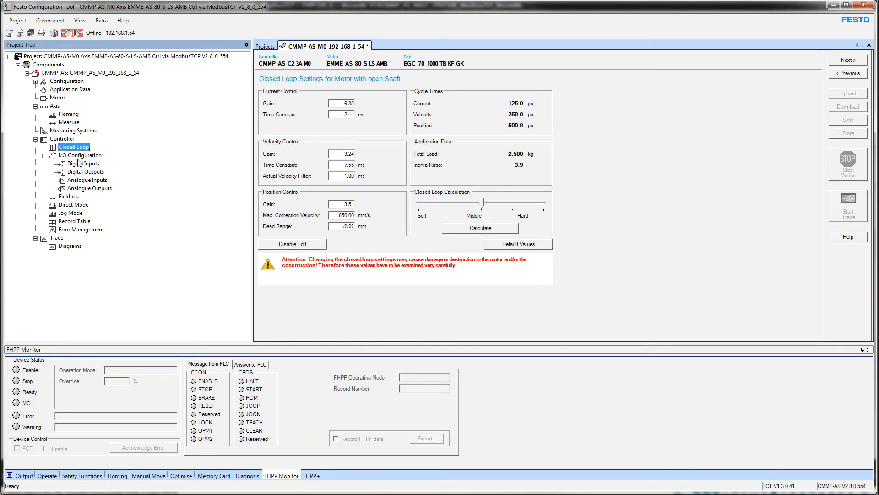
Check the Modbus/TCP port and timeout in the fieldbus operation parameters
{"action": "left_click", "coordinate": [69, 197]}
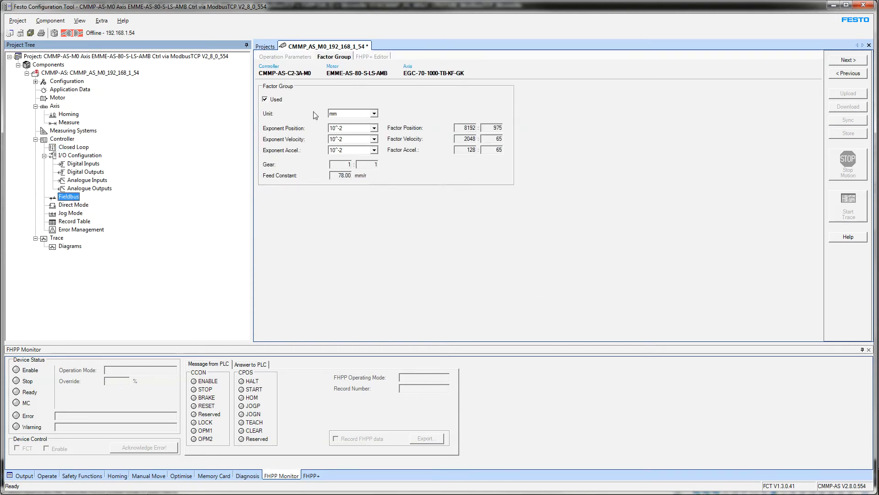
{"action": "left_click", "coordinate": [288, 57]}
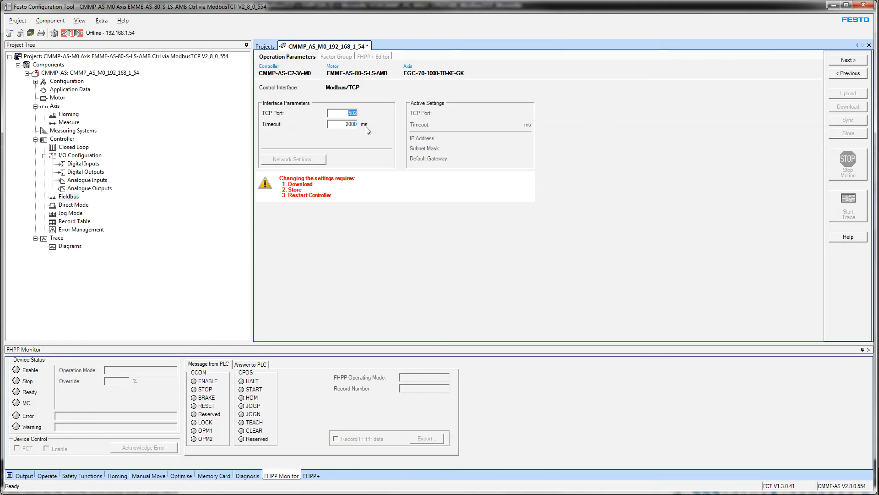
{"action": "left_click", "coordinate": [343, 123]}
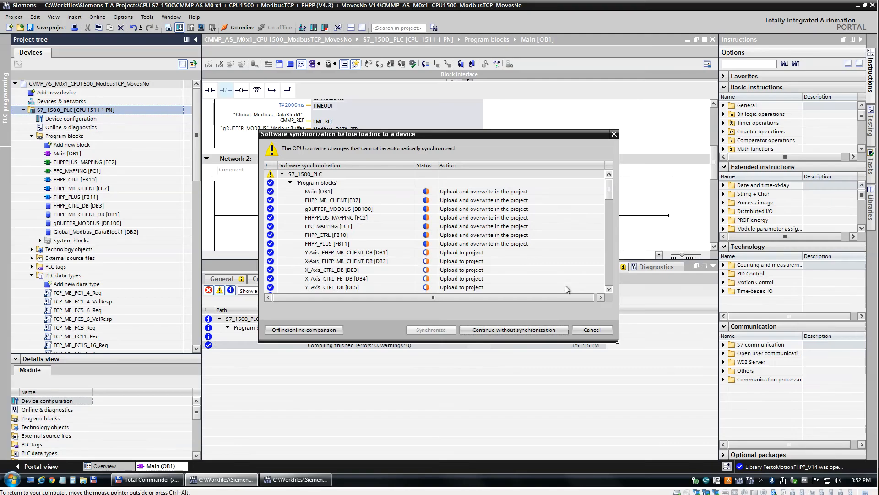
Switch to TIA Portal, continue the pending download without synchronization and load S7_1500_PLC
{"action": "left_click", "coordinate": [541, 328]}
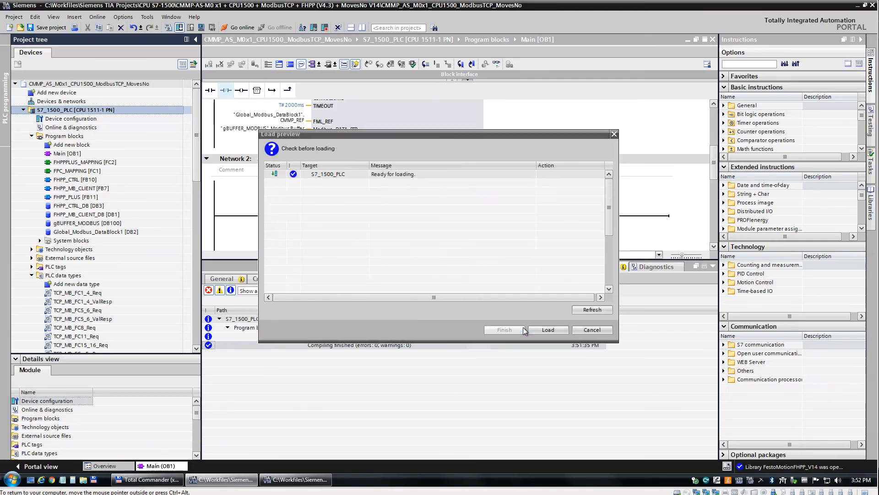
{"action": "mouse_move", "coordinate": [616, 221]}
{"action": "left_mouse_down"}
{"action": "mouse_move", "coordinate": [617, 257]}
{"action": "mouse_move", "coordinate": [617, 229]}
{"action": "left_mouse_up"}
{"action": "left_click", "coordinate": [545, 331]}
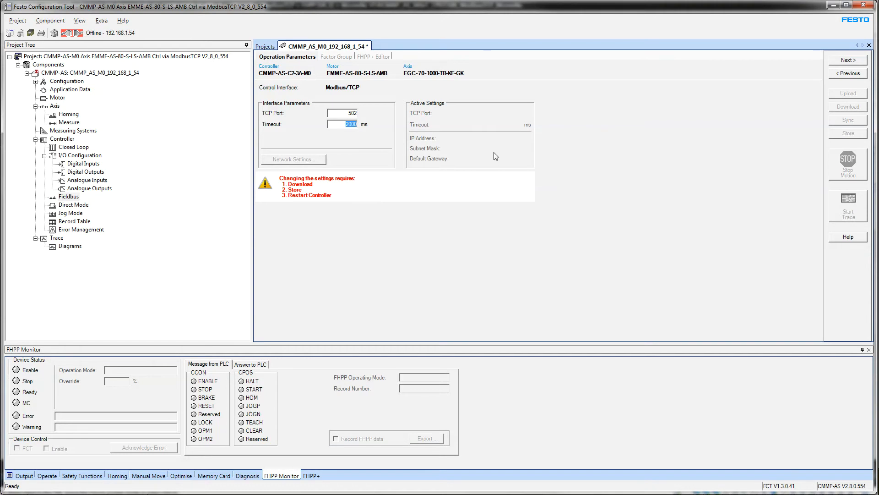
Check the fieldbus factor group exponents and the parameter channel setting in the FHPP+ Editor
{"action": "left_click", "coordinate": [336, 56]}
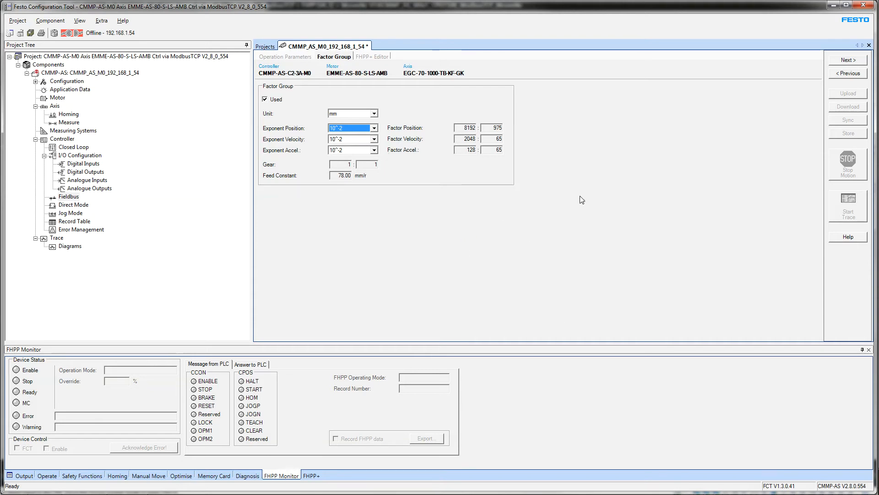
{"action": "left_click", "coordinate": [380, 58]}
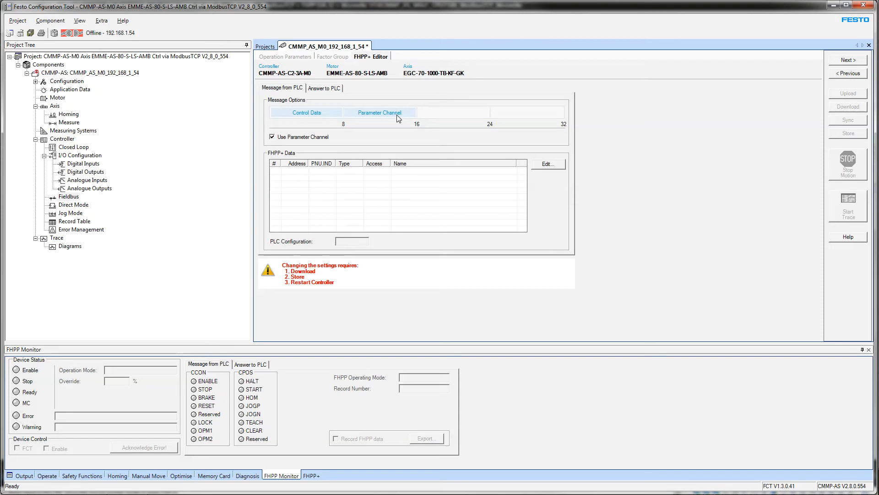
Check the Direct Mode velocity and acceleration, the Jog Mode page and the positions in the Record Table
{"action": "left_click", "coordinate": [73, 205]}
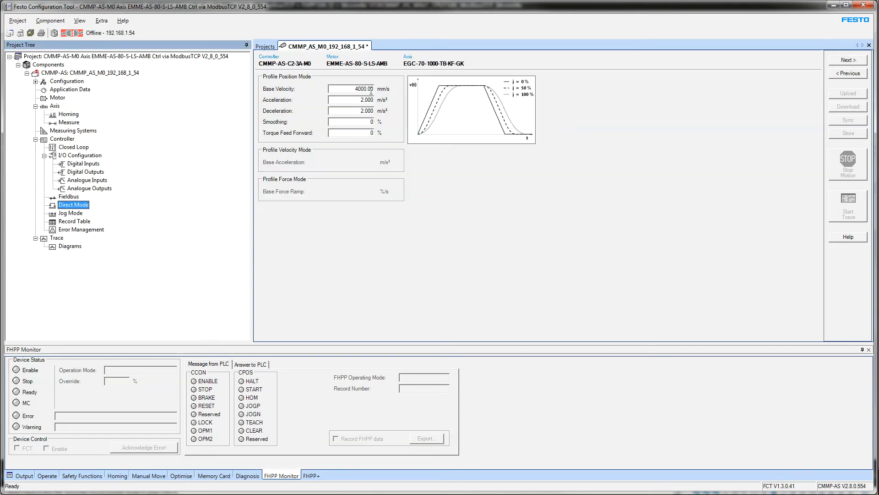
{"action": "left_click_drag", "start_coordinate": [356, 89], "coordinate": [414, 83]}
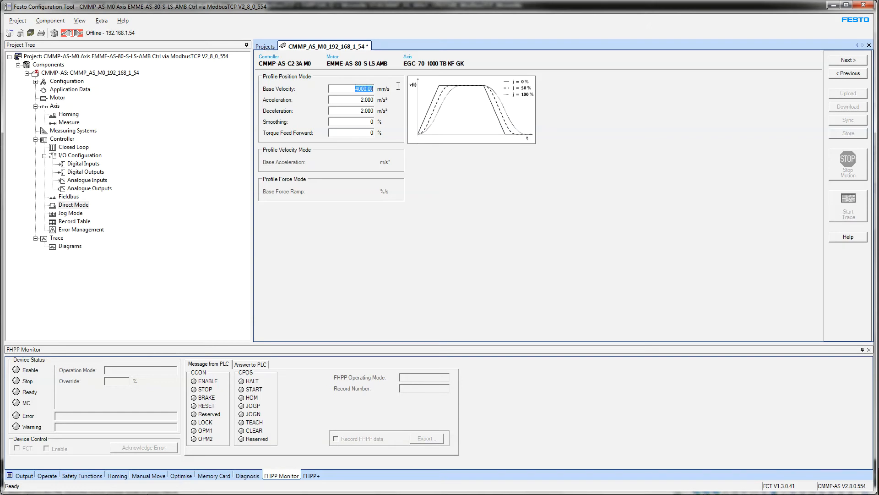
{"action": "left_click", "coordinate": [355, 101]}
{"action": "left_click", "coordinate": [71, 213]}
{"action": "left_click", "coordinate": [74, 221]}
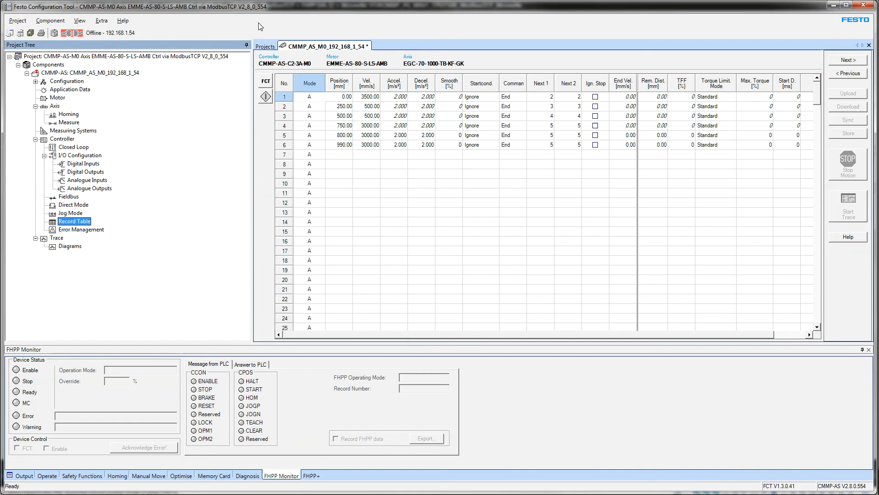
Connect the CMMP-AS drive component online again
{"action": "left_click", "coordinate": [68, 73]}
{"action": "left_click", "coordinate": [81, 33]}
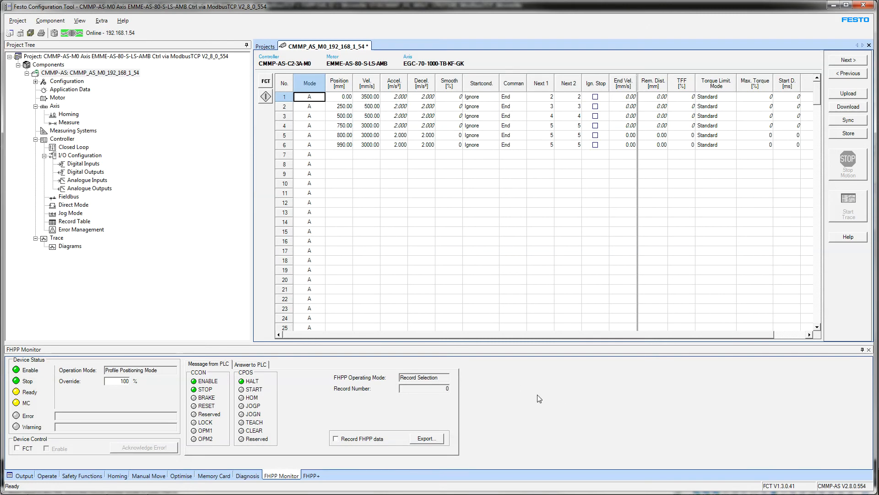
Check the CMMP-AS drive configuration and device information, and restart the controller
{"action": "left_click", "coordinate": [35, 82]}
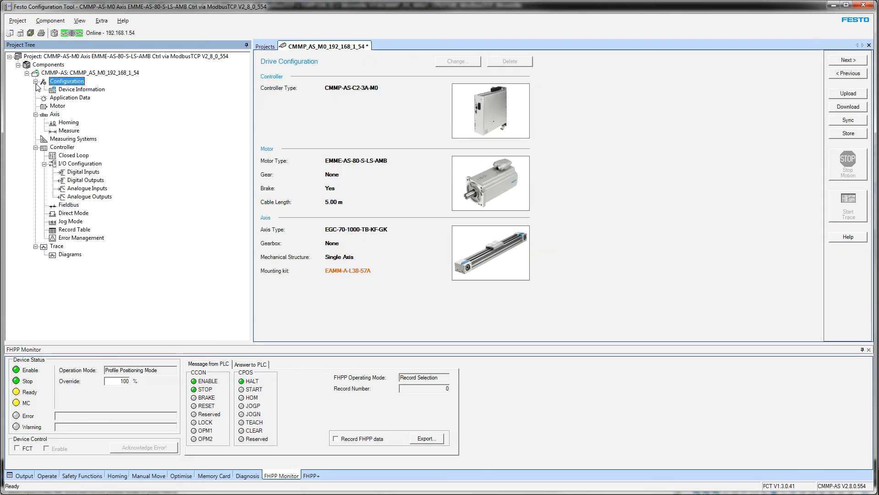
{"action": "left_click", "coordinate": [84, 92]}
{"action": "left_click", "coordinate": [56, 22]}
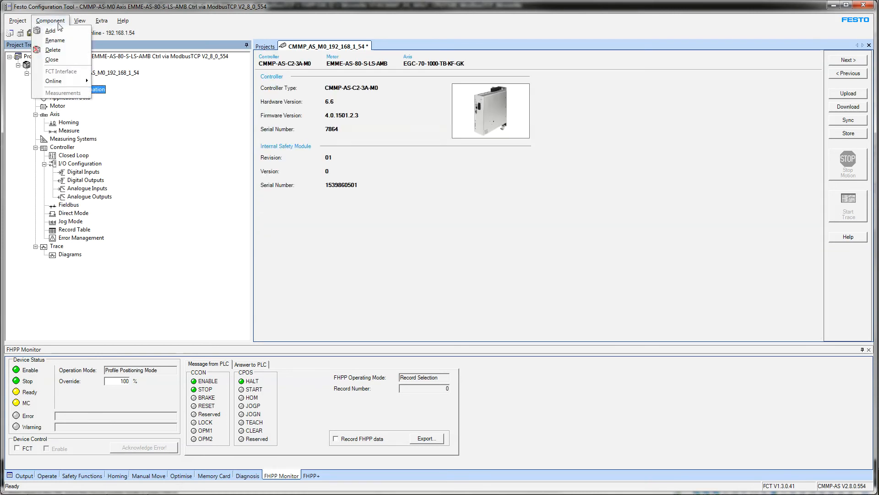
{"action": "mouse_move", "coordinate": [78, 81]}
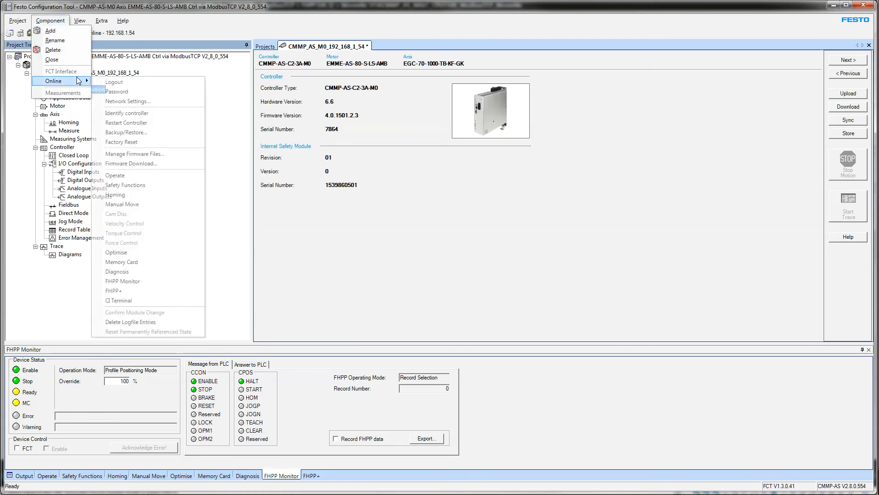
{"action": "left_click", "coordinate": [129, 123]}
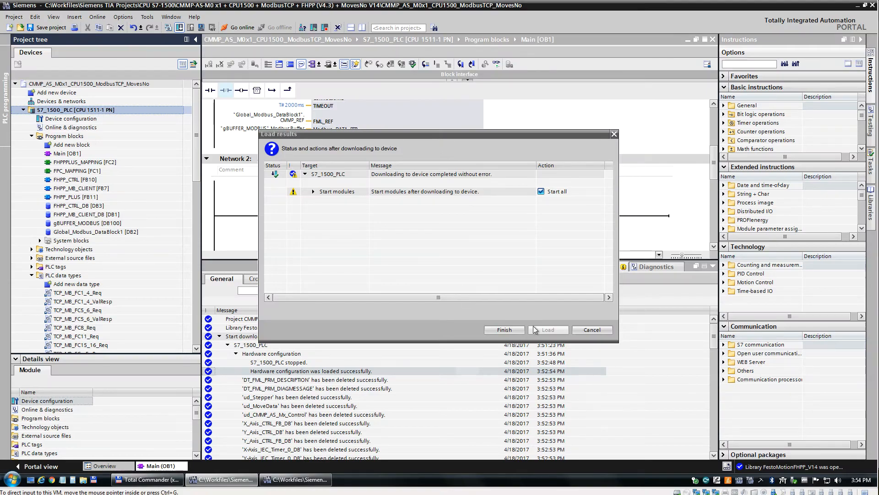
Switch to TIA Portal, finish the download with all modules started, and go online with S7_1500_PLC
{"action": "left_click", "coordinate": [508, 330]}
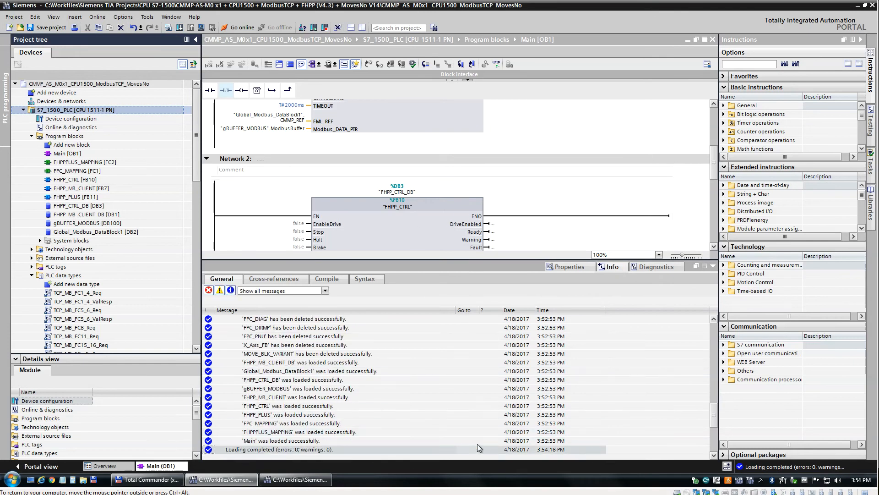
{"action": "left_click", "coordinate": [712, 266]}
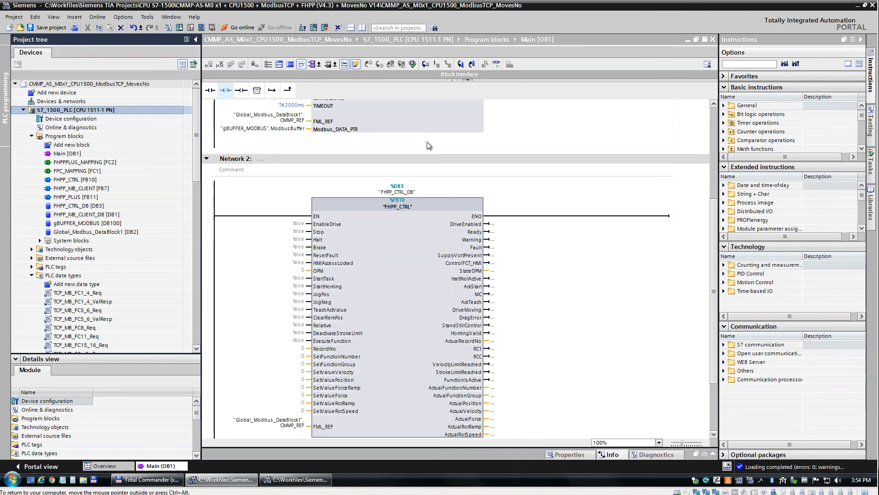
{"action": "left_click", "coordinate": [233, 28]}
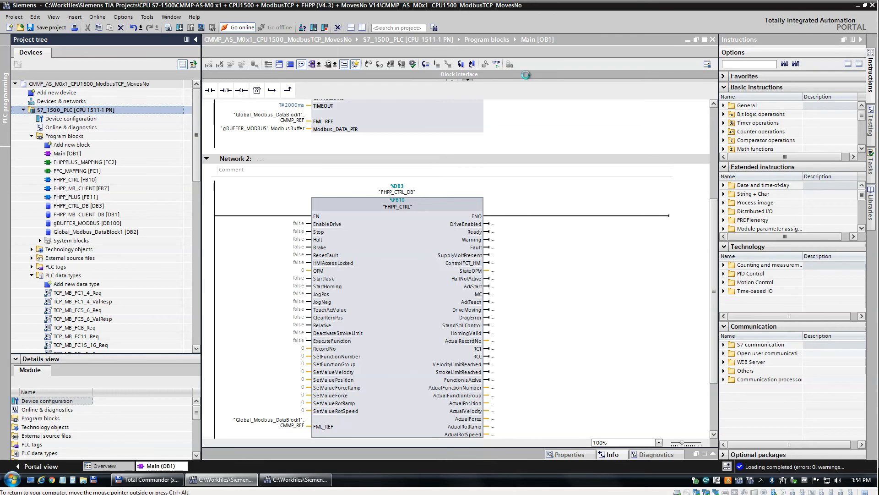
Turn on monitoring in Main [OB1] and check the FHPP_MB_CLIENT call in Network 1
{"action": "left_click", "coordinate": [496, 65]}
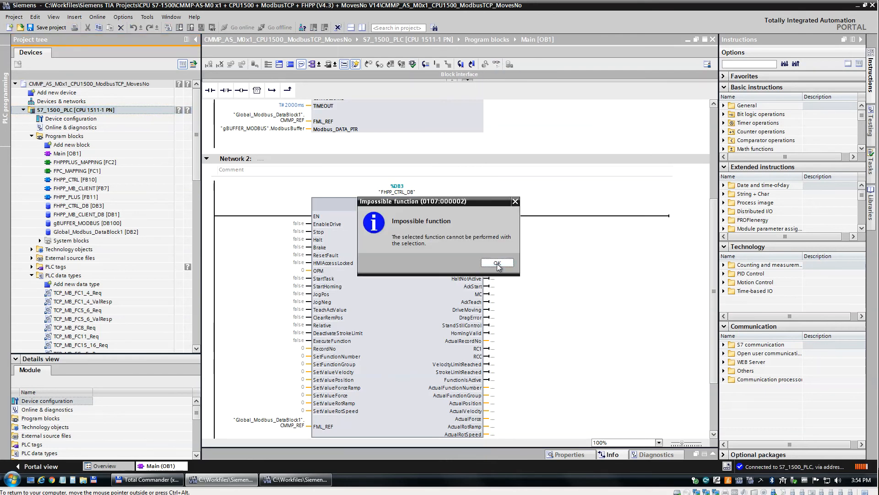
{"action": "left_click", "coordinate": [500, 262]}
{"action": "left_click", "coordinate": [496, 64]}
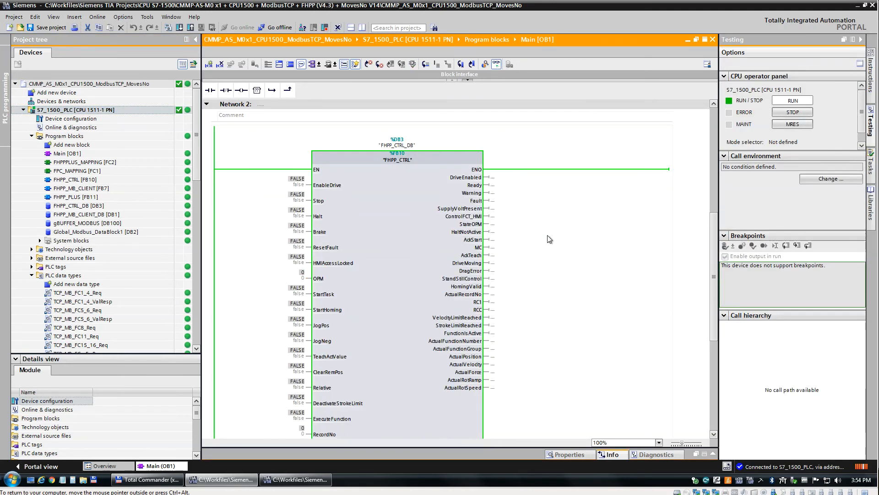
{"action": "scroll", "coordinate": [587, 257], "scroll_direction": "up", "scroll_amount": 5}
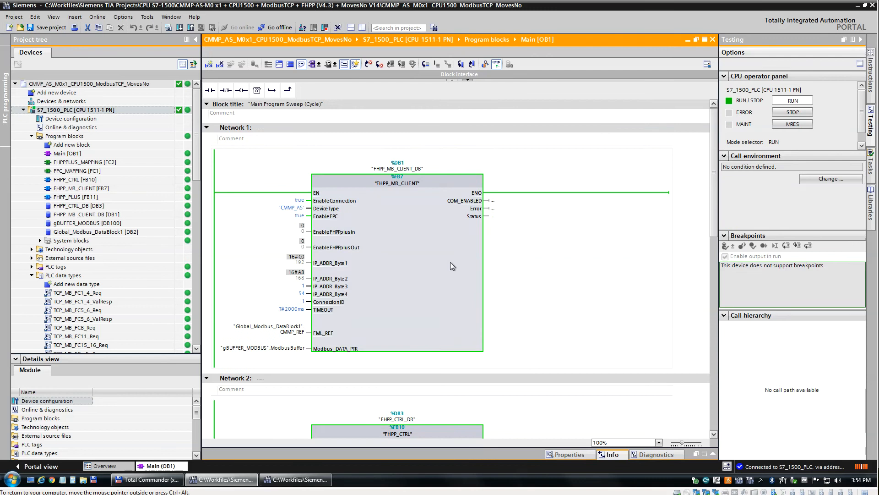
Open the FHPP_CTRL watch table of the PLC and monitor all its variables
{"action": "left_click_drag", "start_coordinate": [194, 130], "coordinate": [206, 199]}
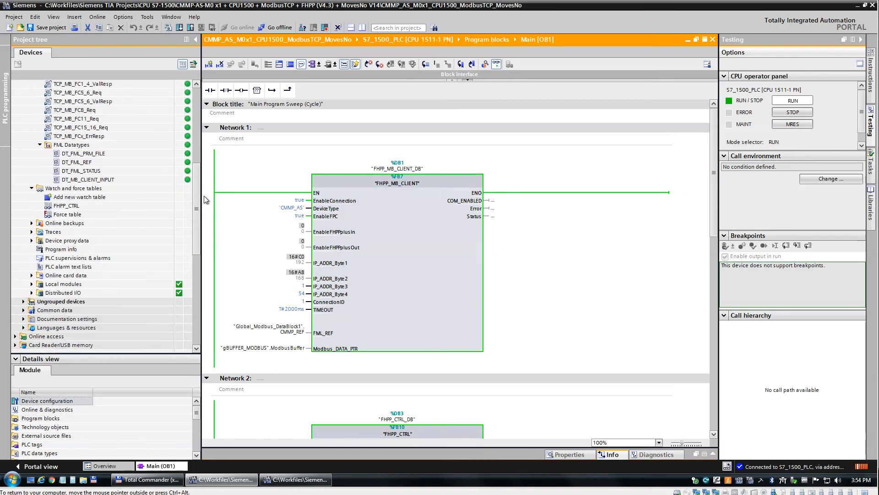
{"action": "left_click", "coordinate": [65, 207]}
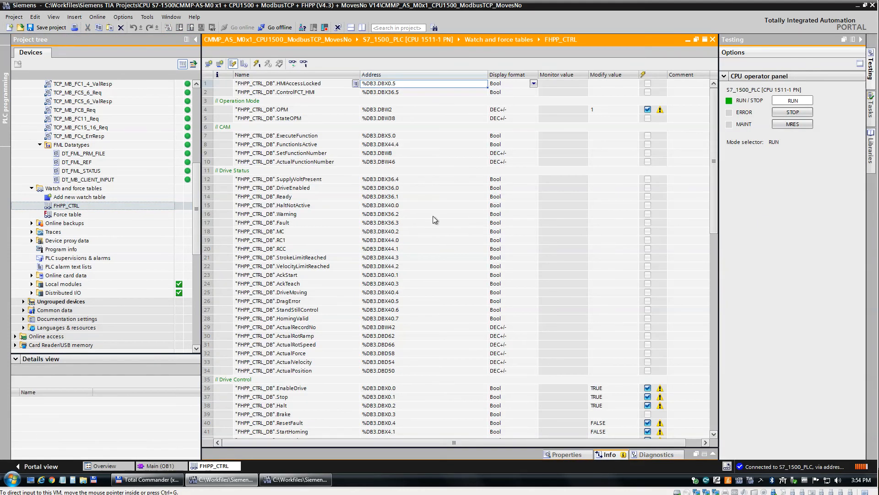
{"action": "left_click", "coordinate": [291, 64]}
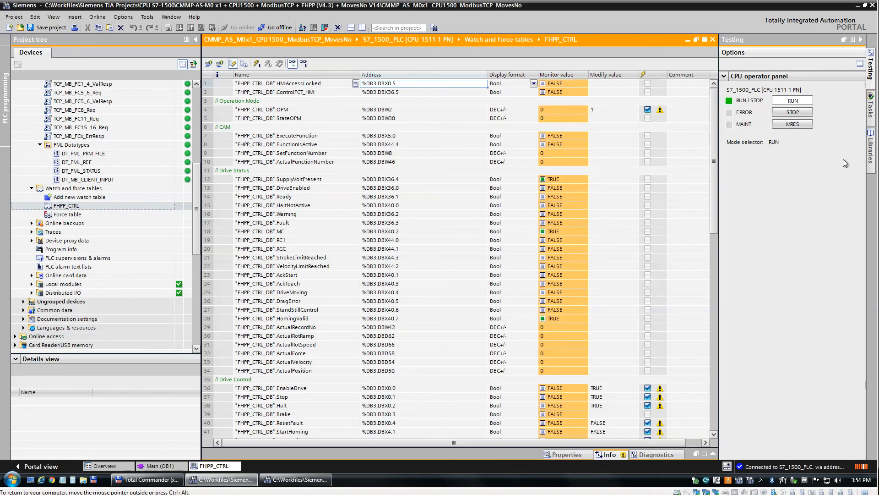
Locate the FHPP_CTRL master copy in the FestoMotionFHPP_V14 library and review the drive control variables in the watch table
{"action": "left_click", "coordinate": [870, 151]}
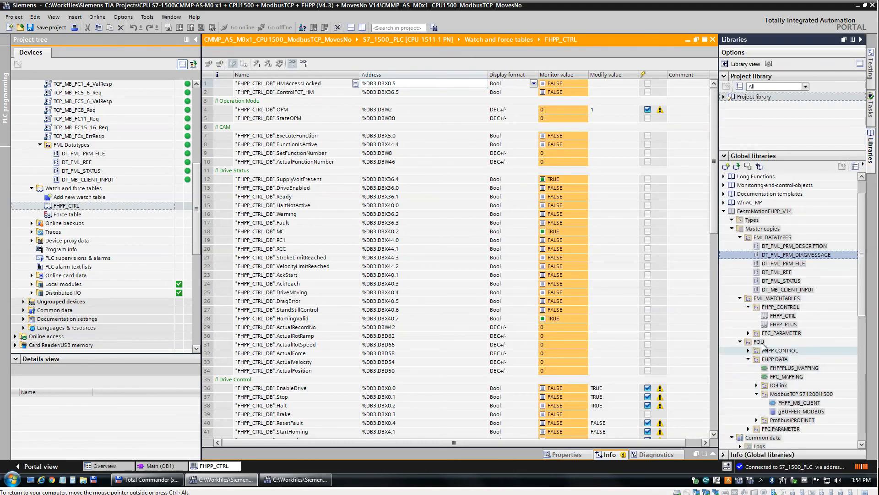
{"action": "left_click", "coordinate": [783, 316]}
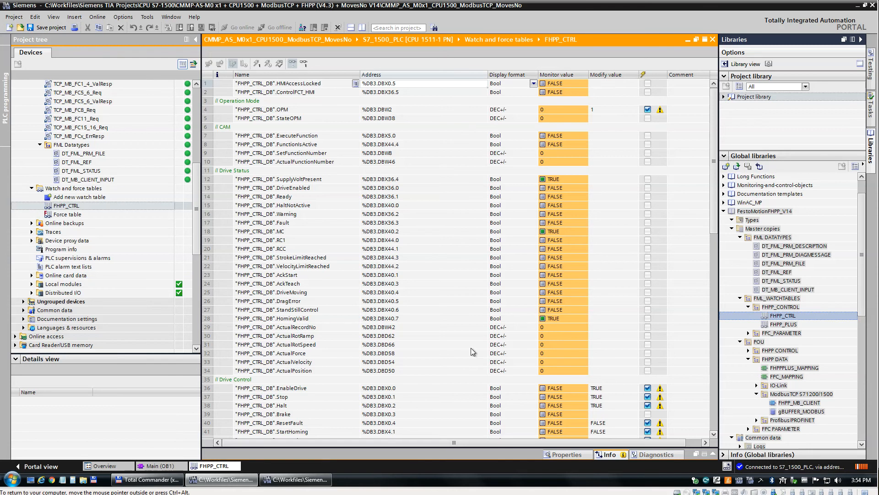
{"action": "scroll", "coordinate": [434, 367], "scroll_direction": "down", "scroll_amount": 3}
{"action": "scroll", "coordinate": [436, 362], "scroll_direction": "down", "scroll_amount": 9}
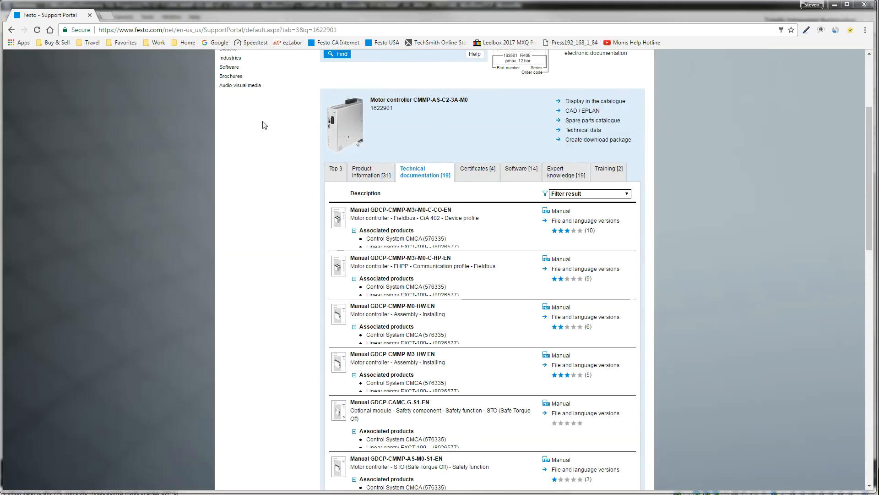
On the Festo Support Portal page for part 1622901, open the English FHPP communication profile manual GDCP-CMMP-M3/-M0-C-HP-EN
{"action": "scroll", "coordinate": [321, 140], "scroll_direction": "up", "scroll_amount": 4}
{"action": "double_click", "coordinate": [359, 195]}
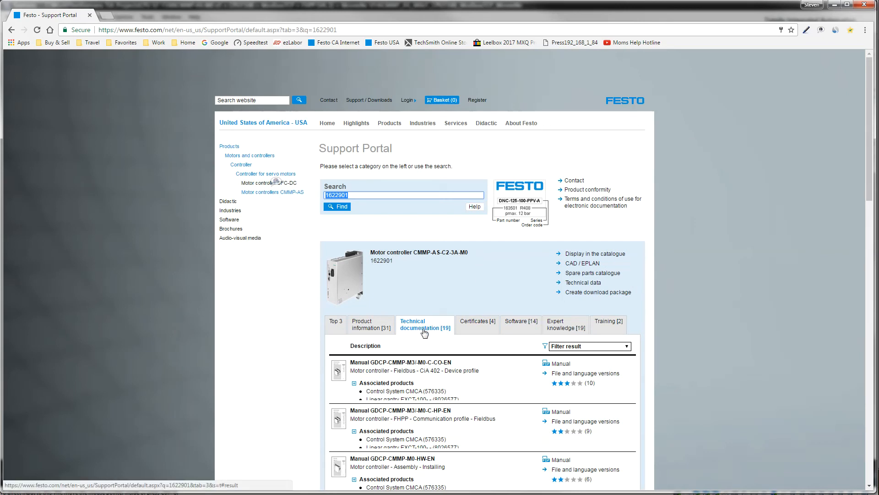
{"action": "left_click", "coordinate": [289, 354]}
{"action": "scroll", "coordinate": [289, 354], "scroll_direction": "down", "scroll_amount": 3}
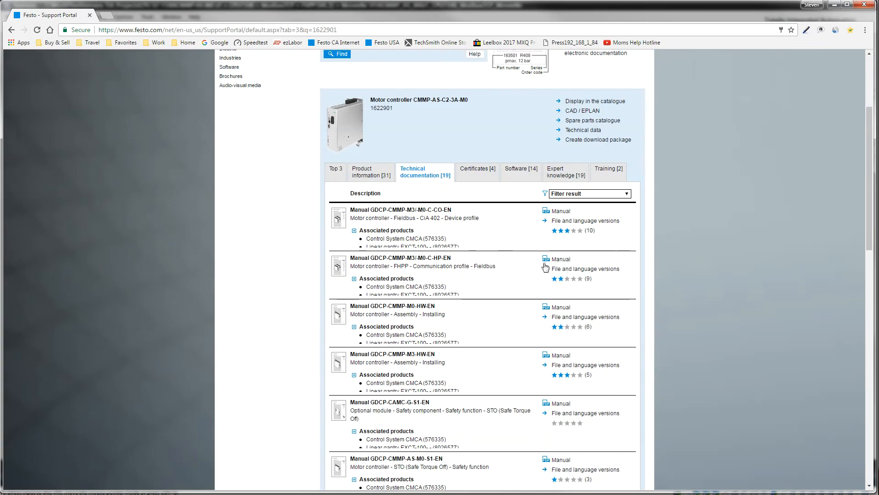
{"action": "left_click_drag", "start_coordinate": [496, 266], "coordinate": [355, 267]}
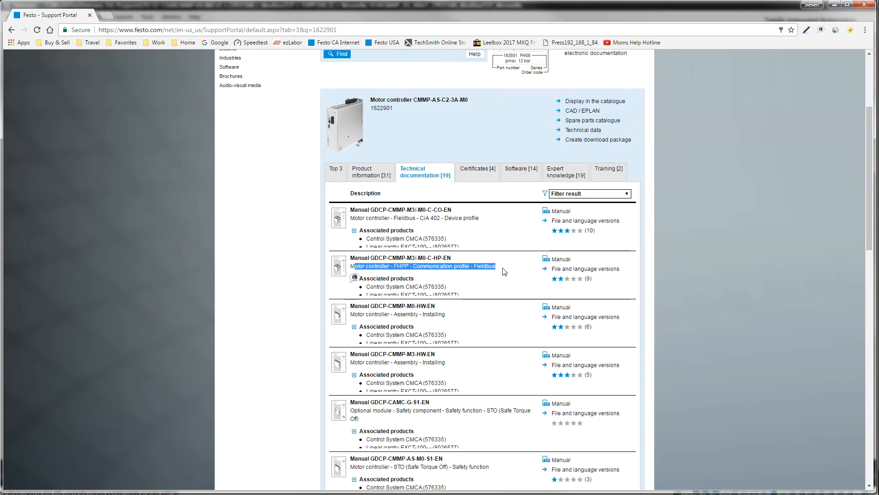
{"action": "left_click", "coordinate": [566, 263]}
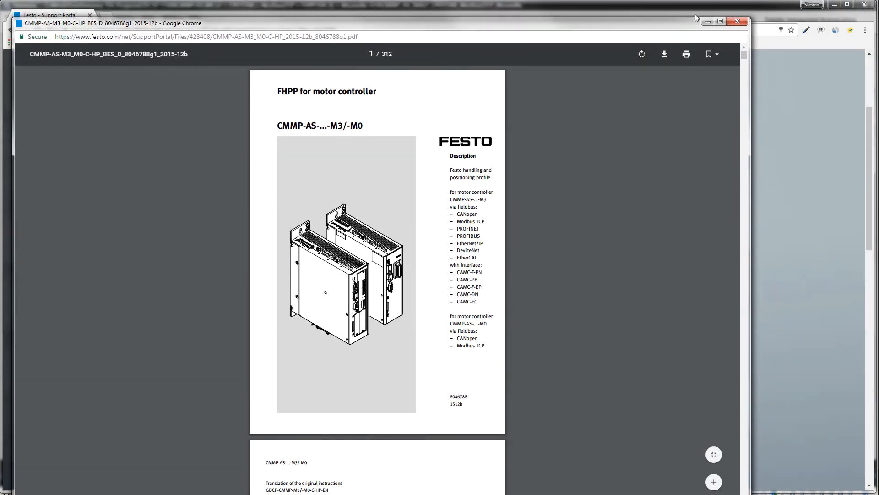
Bring the FHPP manual's window back to the front and enlarge it to nearly fill the screen
{"action": "left_click", "coordinate": [695, 14]}
{"action": "left_click_drag", "start_coordinate": [688, 20], "coordinate": [688, 17]}
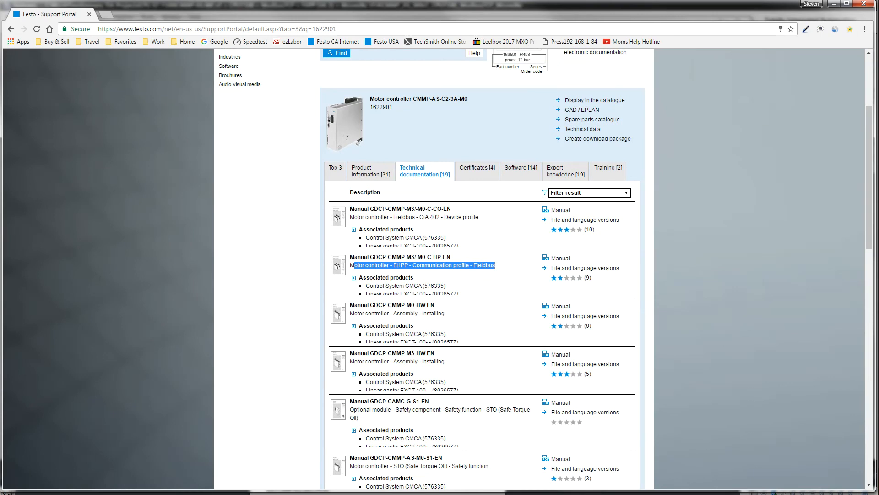
{"action": "key", "text": "alt+Tab"}
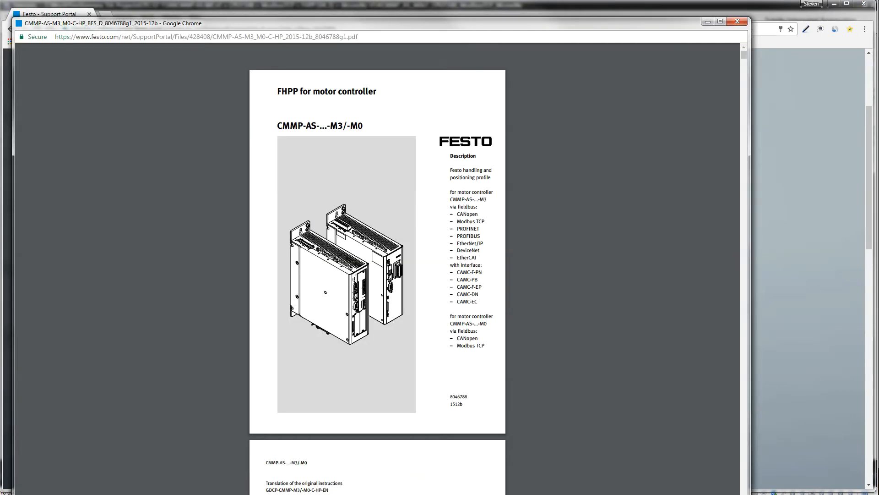
{"action": "left_click_drag", "start_coordinate": [750, 19], "coordinate": [700, 7]}
{"action": "left_click_drag", "start_coordinate": [769, 393], "coordinate": [864, 482]}
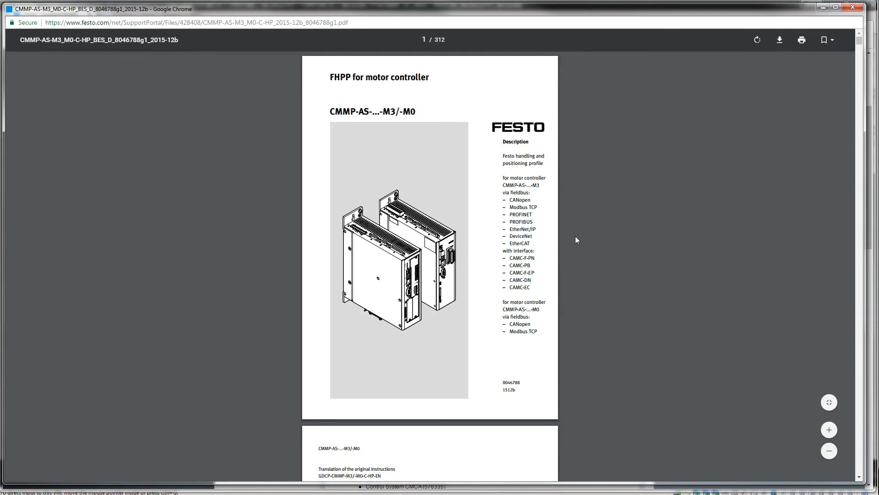
Highlight Modbus TCP in the fieldbus list on the manual's cover page, and close the manual
{"action": "left_click_drag", "start_coordinate": [533, 246], "coordinate": [507, 205]}
{"action": "left_click", "coordinate": [543, 209]}
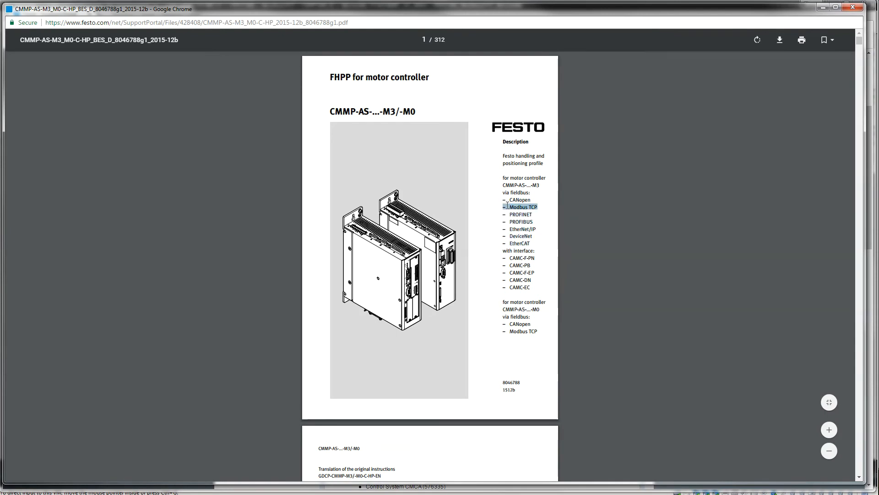
{"action": "left_click", "coordinate": [521, 388]}
{"action": "left_click", "coordinate": [853, 8]}
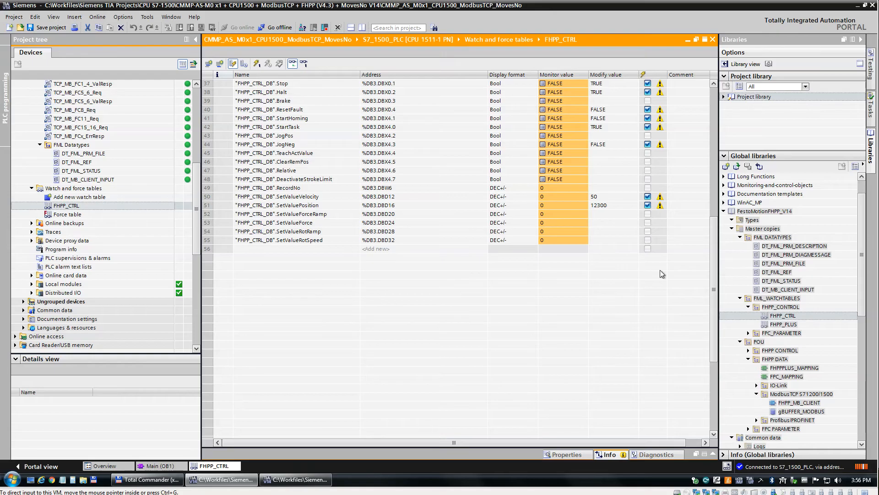
Switch to Total Commander and open Festo_Motion_FHPP_TIA_EN.pdf from the TIA Portal documentation folder of the FHPP V4.3 library
{"action": "left_click", "coordinate": [151, 480]}
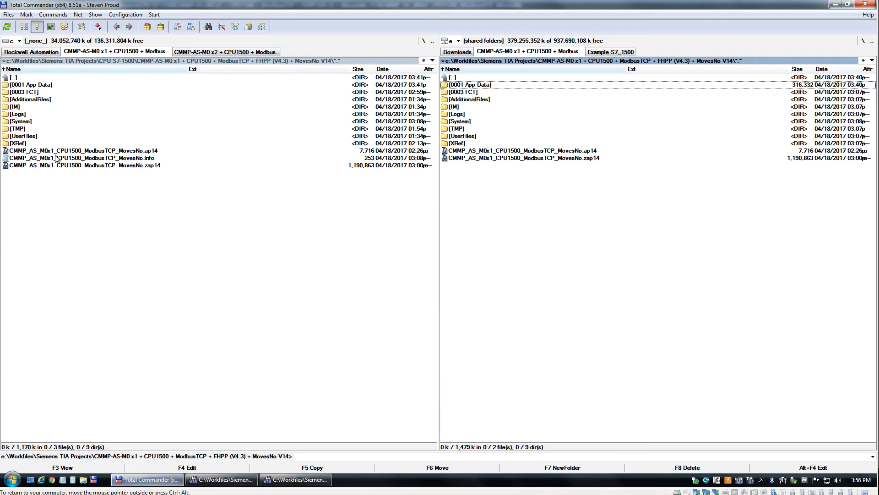
{"action": "double_click", "coordinate": [21, 79]}
{"action": "double_click", "coordinate": [31, 98]}
{"action": "double_click", "coordinate": [28, 100]}
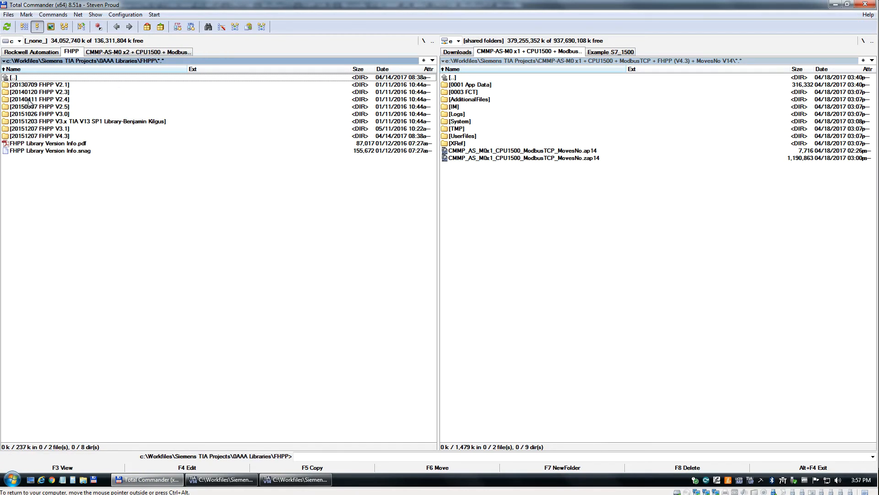
{"action": "double_click", "coordinate": [53, 135]}
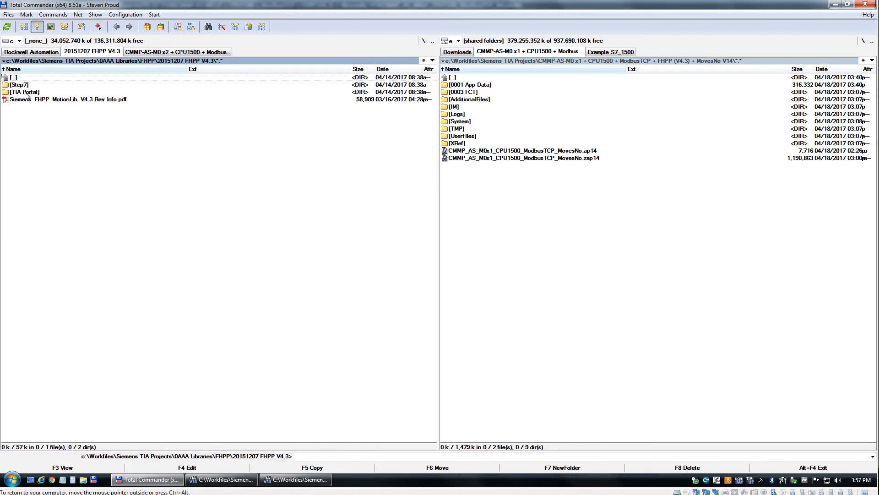
{"action": "double_click", "coordinate": [27, 93]}
{"action": "double_click", "coordinate": [31, 85]}
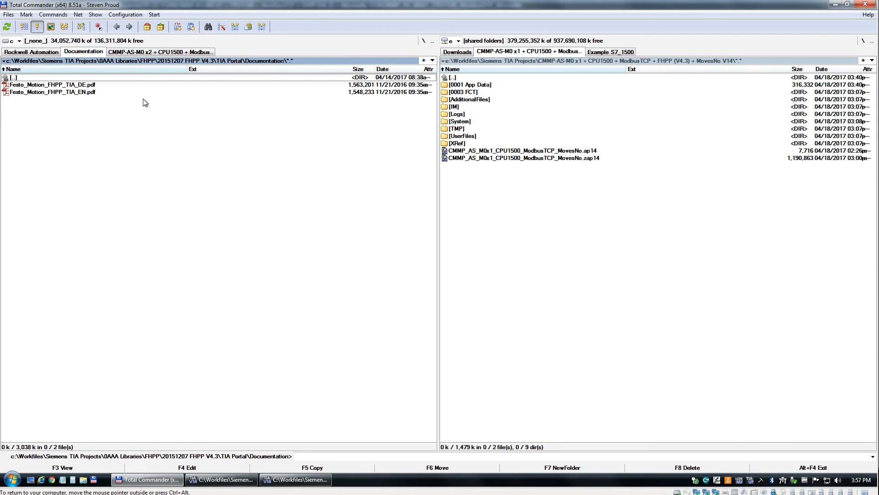
{"action": "left_click", "coordinate": [81, 93]}
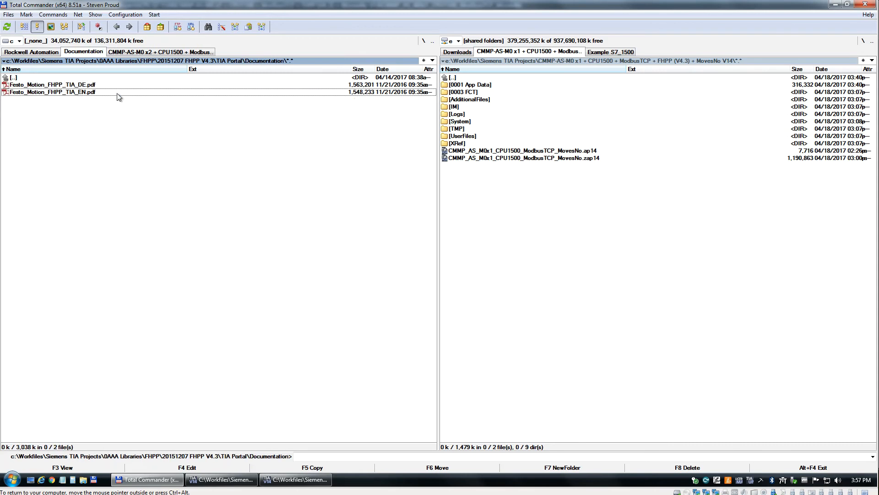
{"action": "double_click", "coordinate": [80, 92]}
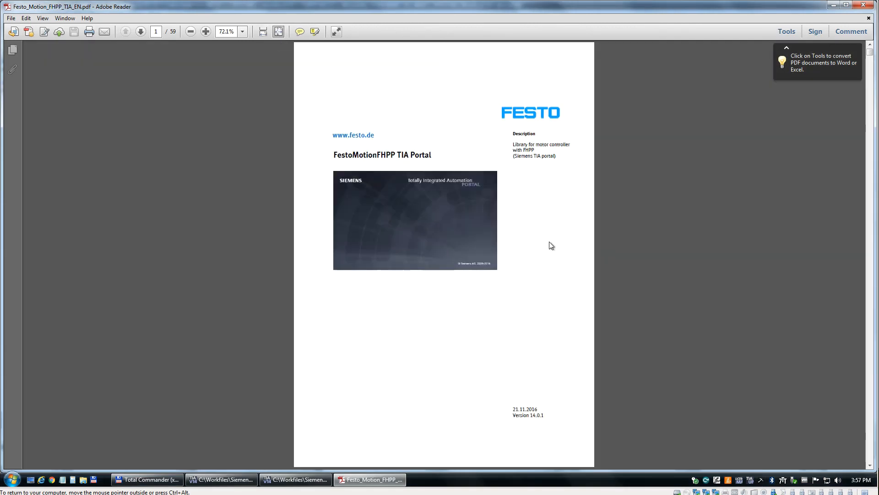
Look through the FestoMotionFHPP TIA Portal document from the table of contents to the Introduction chapter
{"action": "scroll", "coordinate": [566, 268], "scroll_direction": "down", "scroll_amount": 1}
{"action": "scroll", "coordinate": [566, 268], "scroll_direction": "down", "scroll_amount": 1}
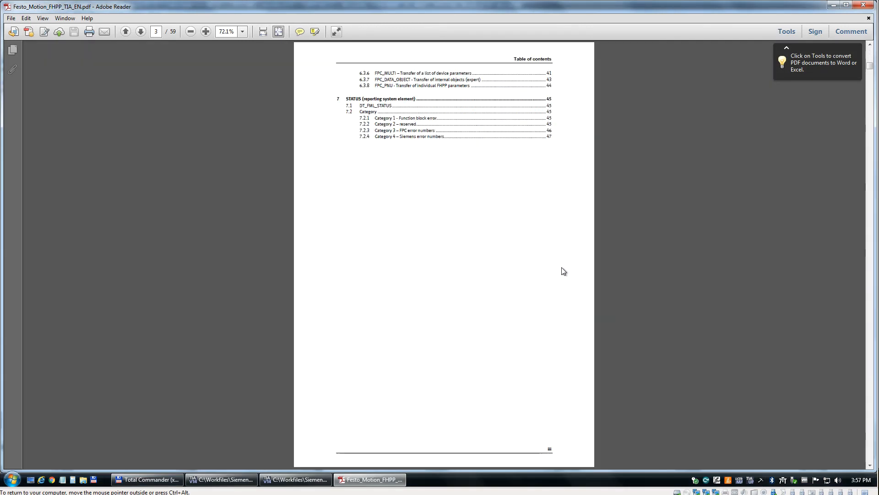
{"action": "scroll", "coordinate": [566, 267], "scroll_direction": "down", "scroll_amount": 2}
{"action": "scroll", "coordinate": [567, 268], "scroll_direction": "down", "scroll_amount": 1}
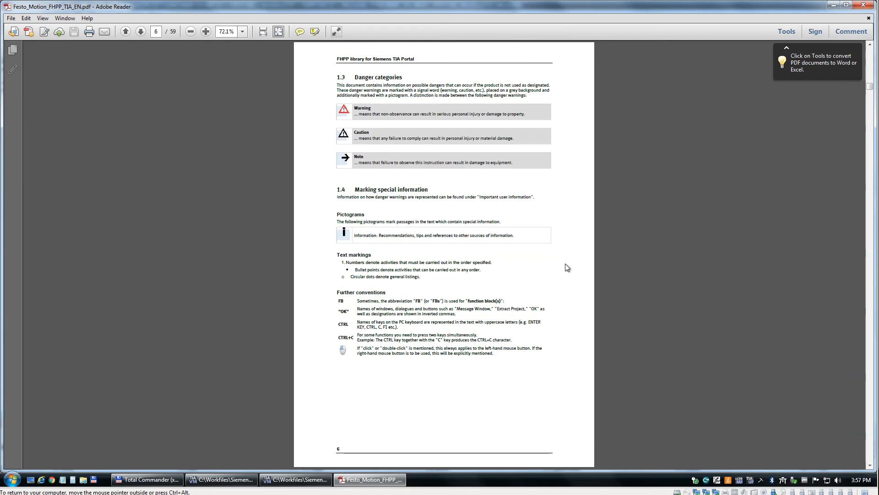
{"action": "scroll", "coordinate": [565, 268], "scroll_direction": "down", "scroll_amount": 1}
{"action": "scroll", "coordinate": [566, 267], "scroll_direction": "up", "scroll_amount": 1}
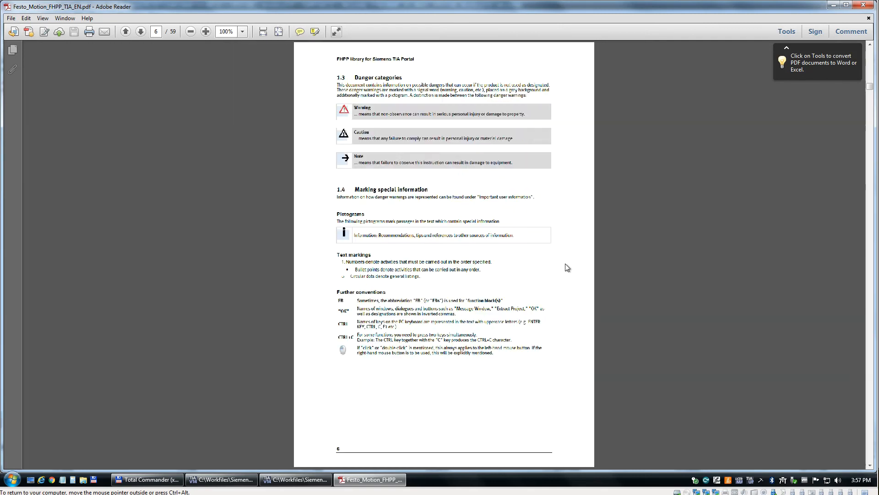
{"action": "scroll", "coordinate": [573, 206], "scroll_direction": "down", "scroll_amount": 1}
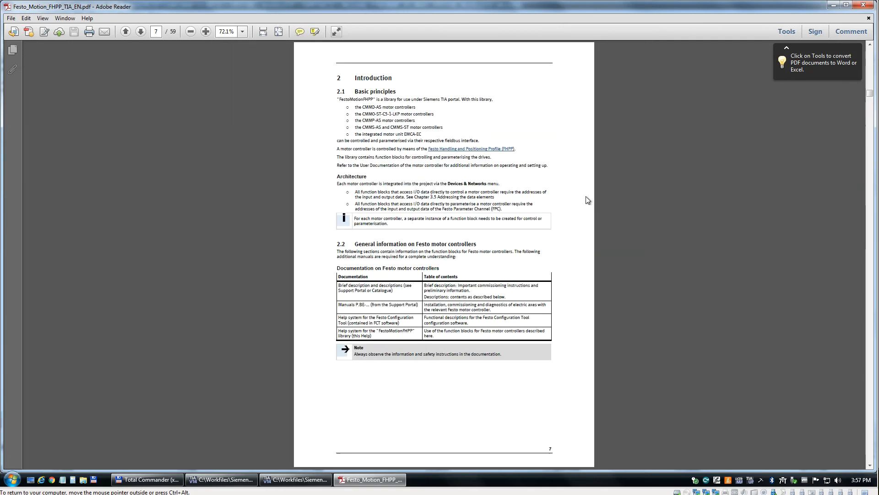
Search the FestoMotionFHPP TIA Portal document for MB_CLIENT
{"action": "key", "text": "ctrl+f"}
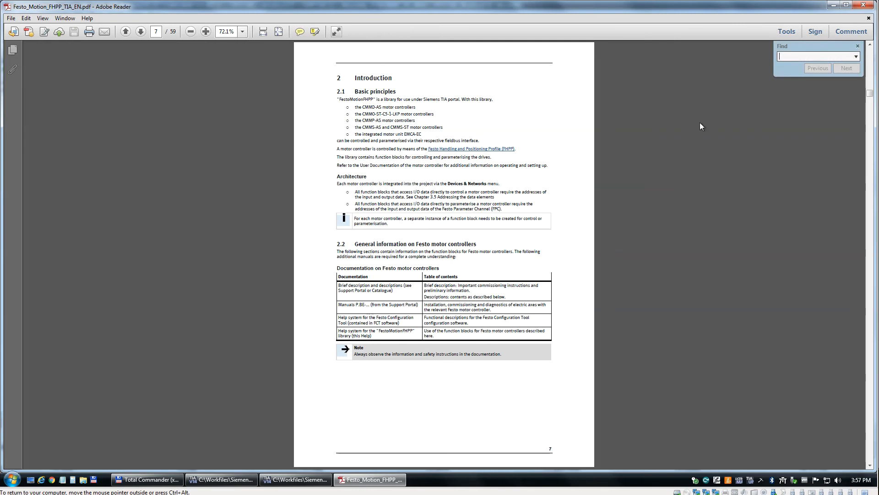
{"action": "type", "text": "MB_CLI"}
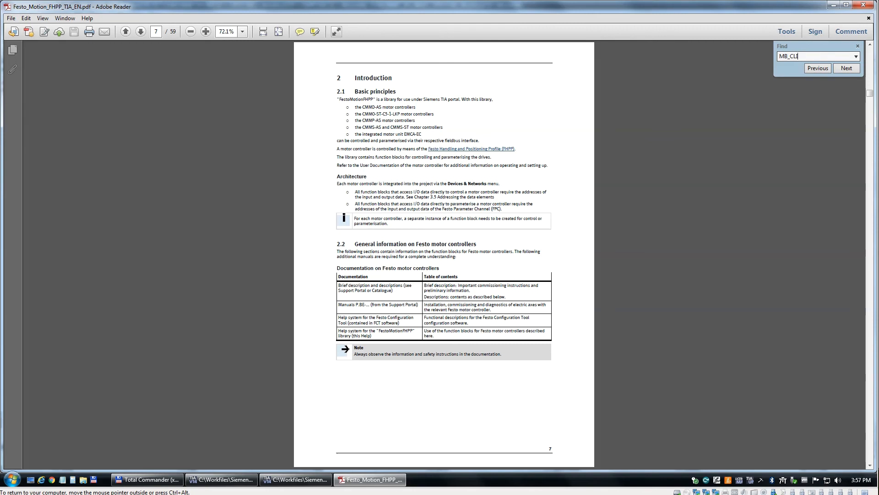
{"action": "type", "text": "ENT"}
{"action": "key", "text": "Return"}
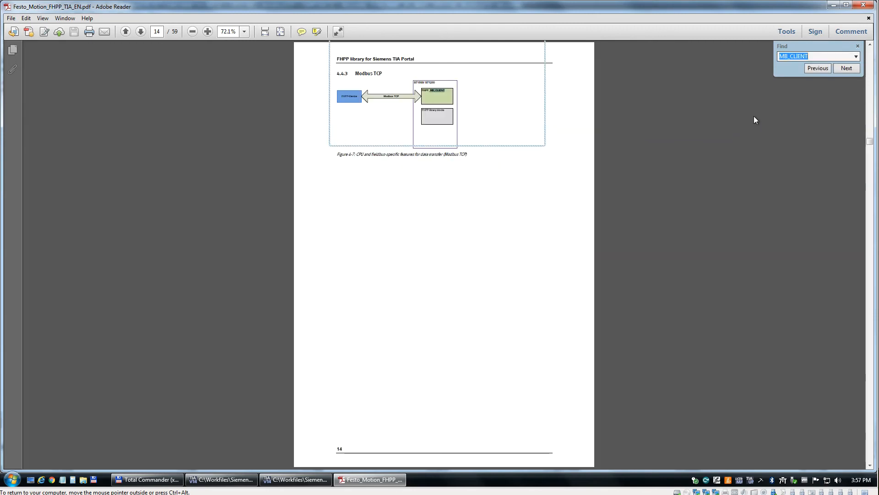
{"action": "left_click", "coordinate": [481, 186]}
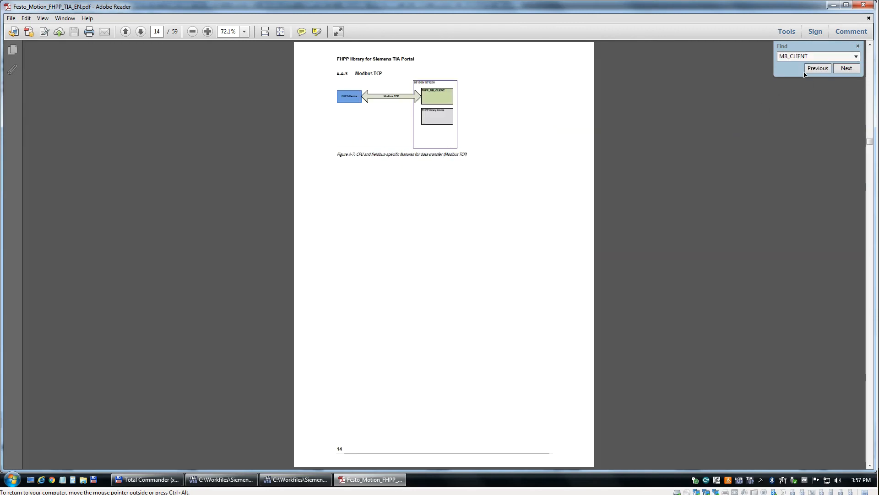
Go to the next MB_CLIENT match and enlarge the Configuring Modbus TCP section to 125% to read its notes
{"action": "left_click", "coordinate": [849, 69]}
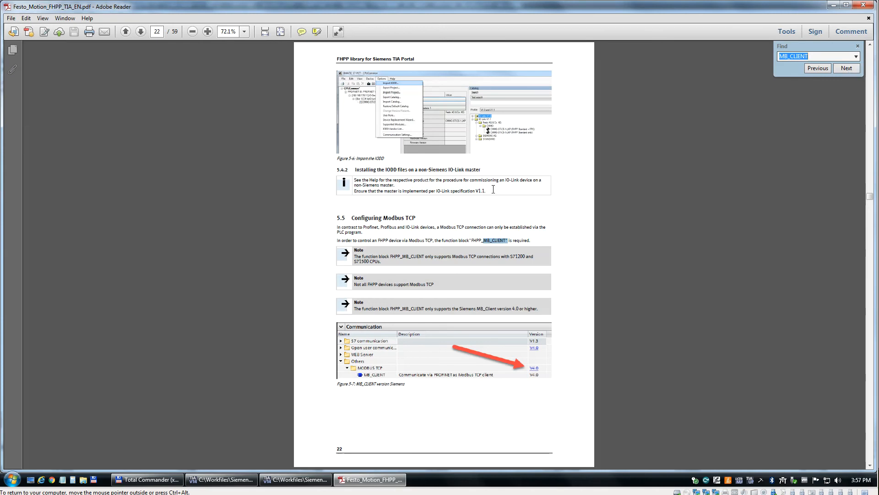
{"action": "left_click", "coordinate": [541, 245]}
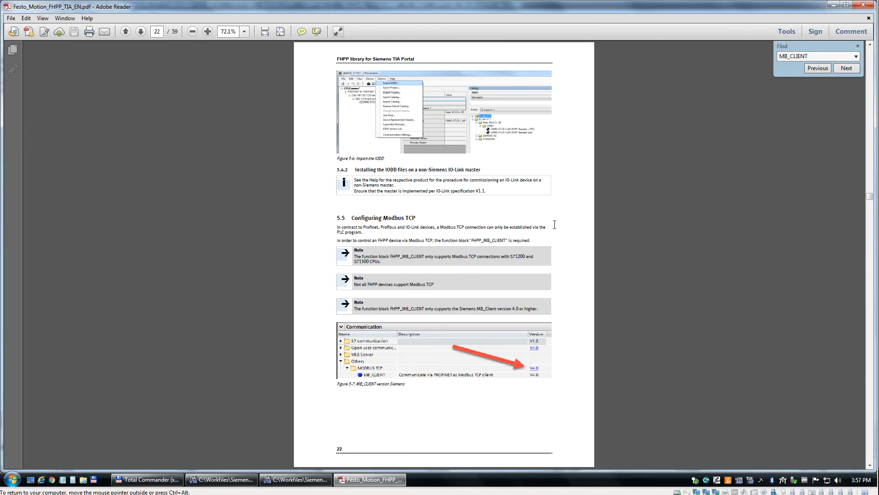
{"action": "scroll", "coordinate": [505, 273], "scroll_direction": "up", "scroll_amount": 3}
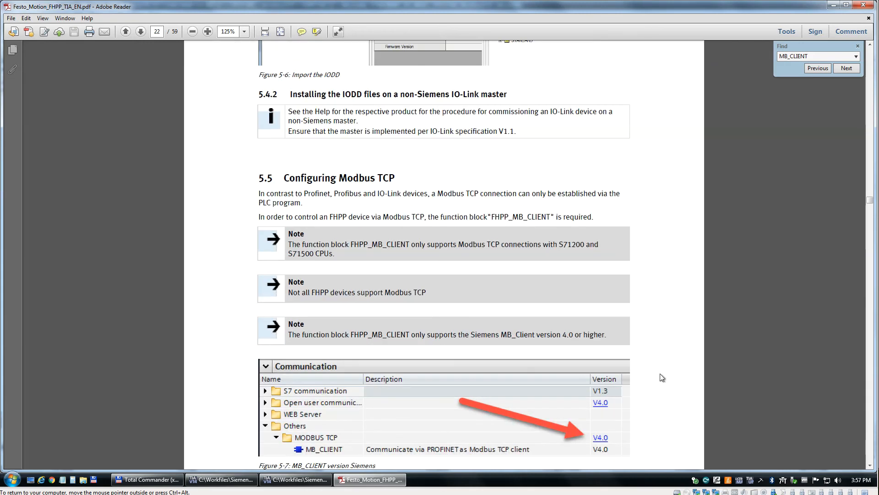
{"action": "scroll", "coordinate": [606, 391], "scroll_direction": "down", "scroll_amount": 1}
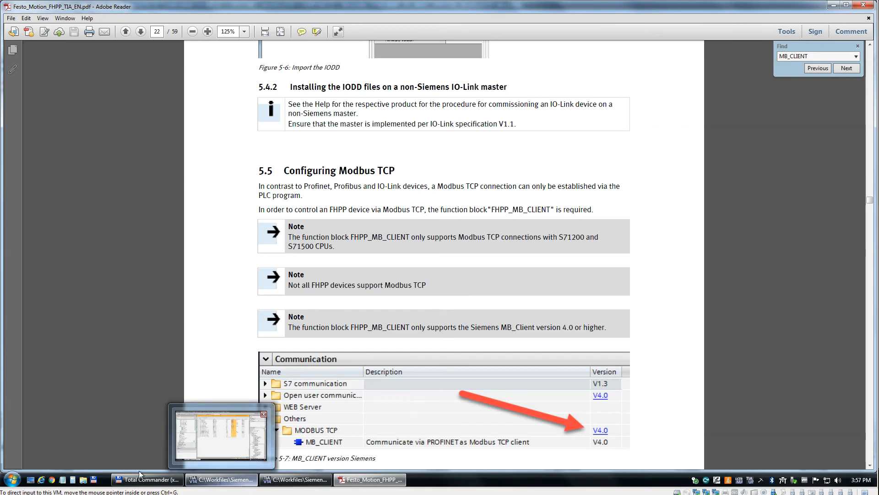
Switch to TIA Portal and expand FHPP CONTROL and its S7 1200/1500 folder in the FestoMotionFHPP_V14 library's POU master copies
{"action": "left_click", "coordinate": [173, 481]}
{"action": "left_click", "coordinate": [215, 480]}
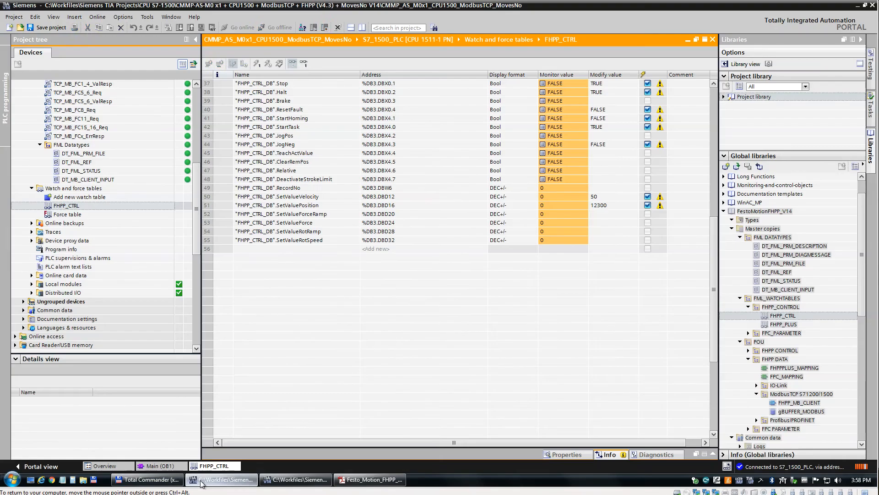
{"action": "left_click_drag", "start_coordinate": [863, 254], "coordinate": [869, 284]}
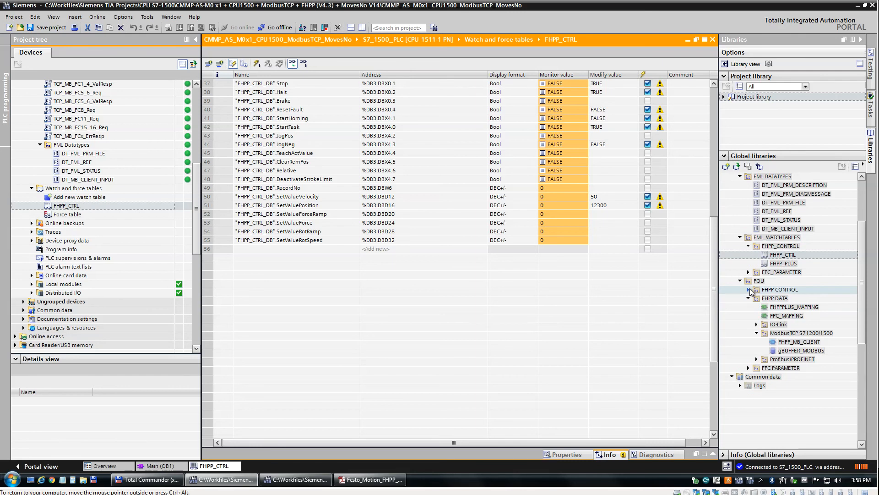
{"action": "left_click", "coordinate": [749, 289]}
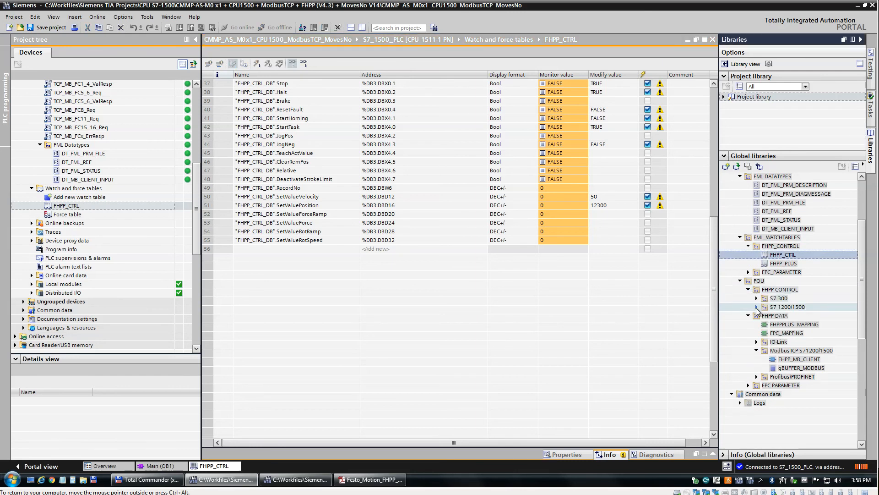
{"action": "left_click", "coordinate": [757, 307]}
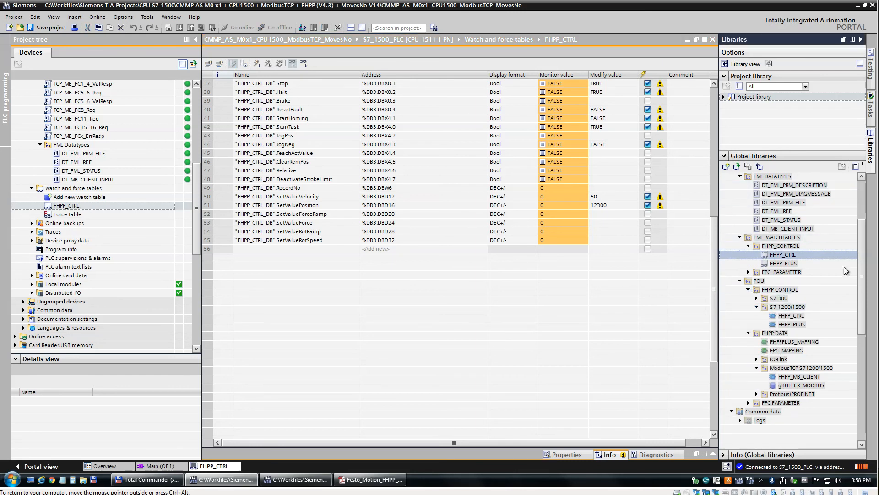
{"action": "left_click_drag", "start_coordinate": [858, 300], "coordinate": [863, 265]}
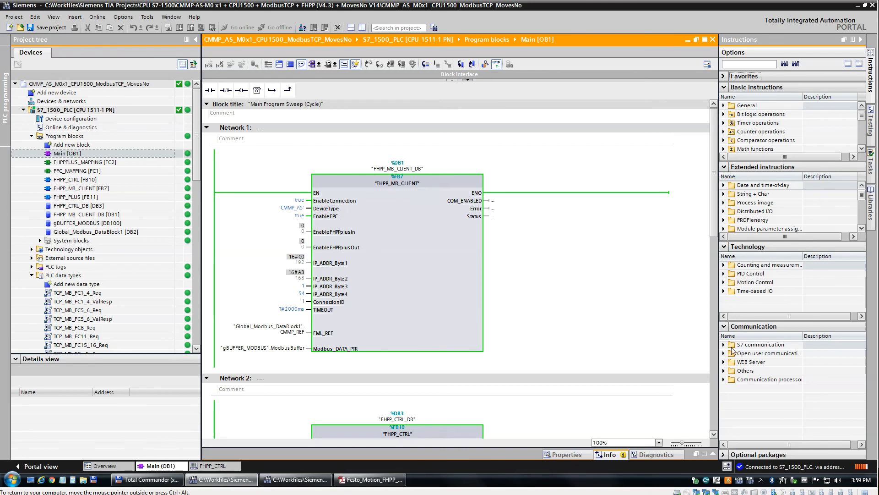
Check the version of the MB_CLIENT instruction under the MODBUS TCP communication instructions, widening the instruction list temporarily
{"action": "left_click", "coordinate": [724, 371]}
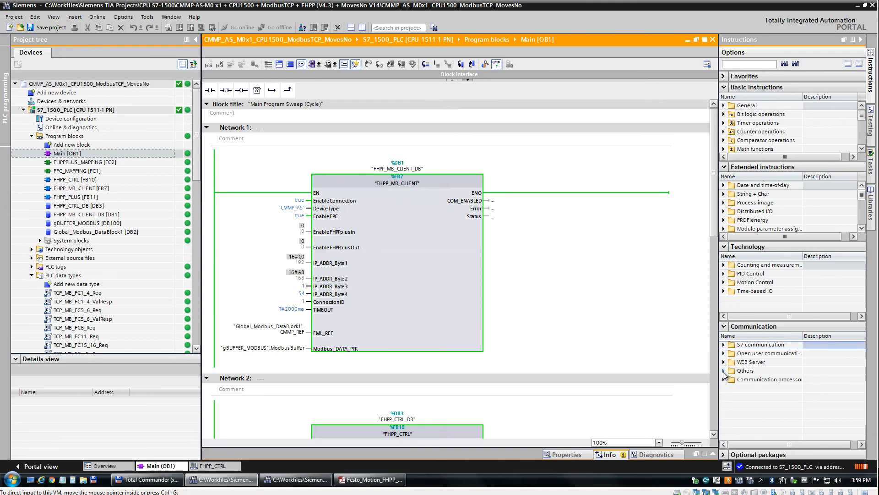
{"action": "left_click", "coordinate": [732, 379]}
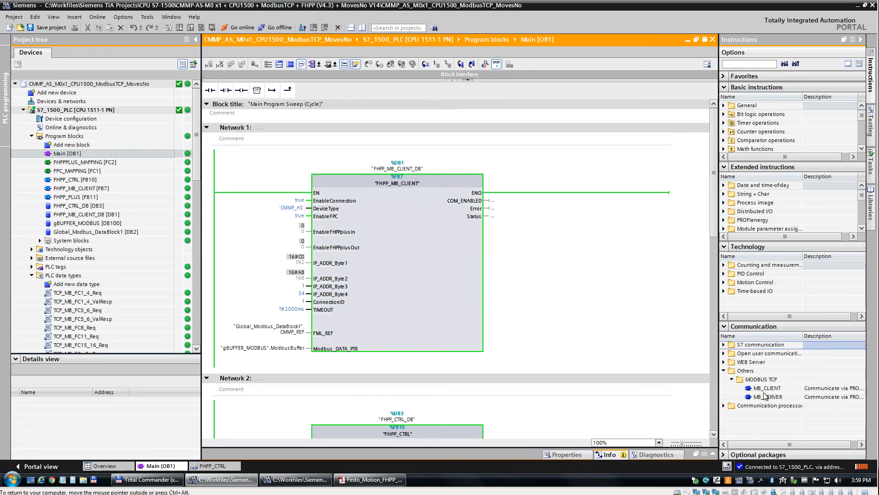
{"action": "left_click", "coordinate": [714, 272]}
{"action": "left_click_drag", "start_coordinate": [719, 271], "coordinate": [535, 275]}
{"action": "left_click", "coordinate": [657, 390]}
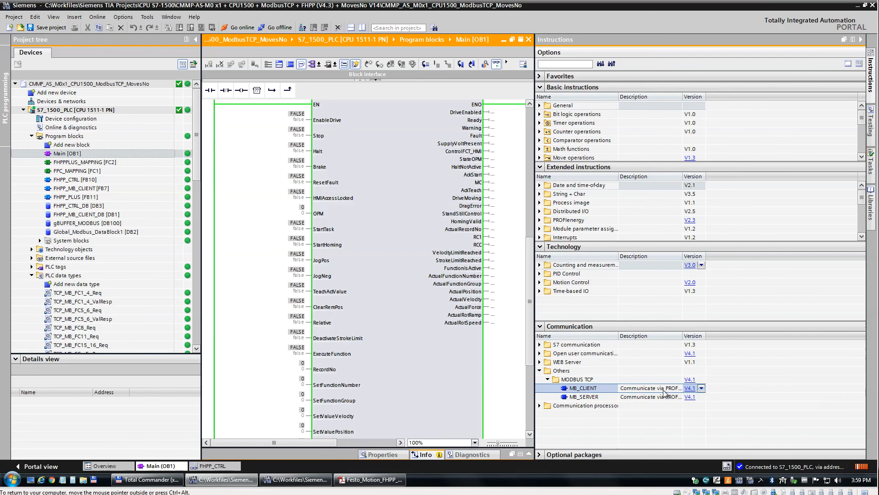
{"action": "left_click_drag", "start_coordinate": [535, 192], "coordinate": [730, 202]}
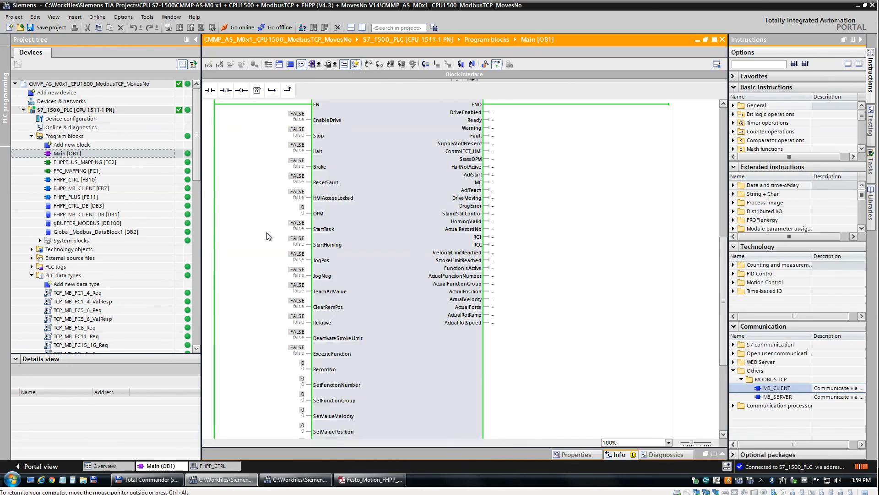
{"action": "left_click", "coordinate": [627, 256]}
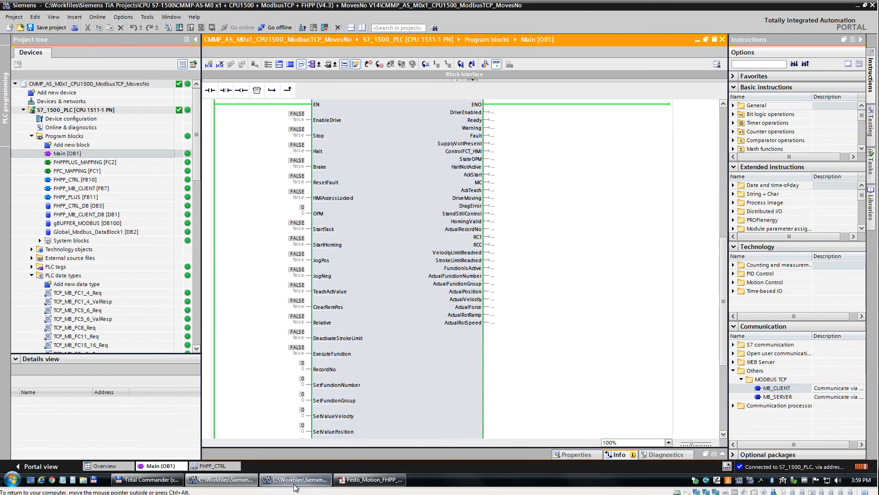
Switch to the PDF document and look through the pages following section 5.5, returning to Configuring Modbus TCP
{"action": "left_click", "coordinate": [371, 480]}
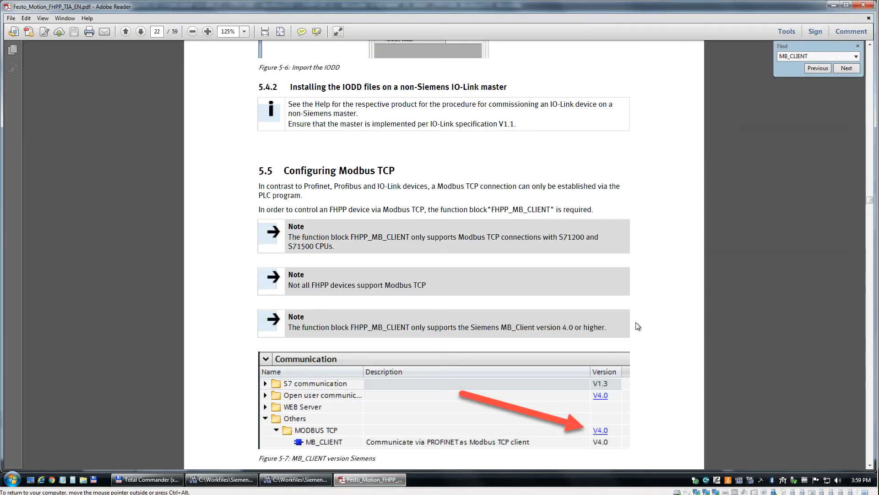
{"action": "scroll", "coordinate": [638, 326], "scroll_direction": "down", "scroll_amount": 1}
{"action": "scroll", "coordinate": [641, 311], "scroll_direction": "down", "scroll_amount": 10}
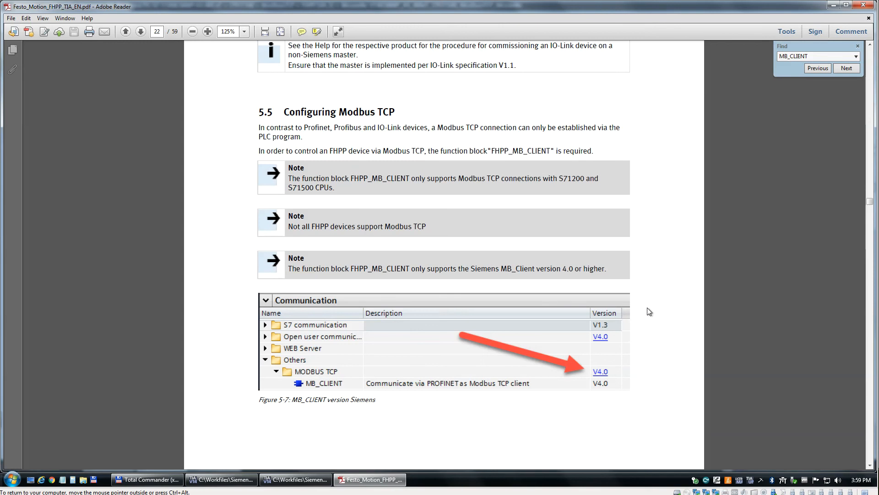
{"action": "scroll", "coordinate": [641, 306], "scroll_direction": "down", "scroll_amount": 3}
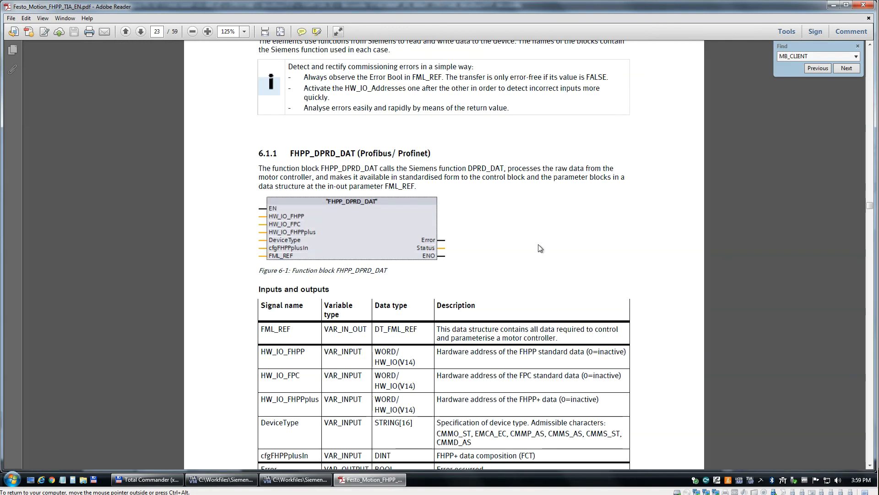
{"action": "scroll", "coordinate": [456, 192], "scroll_direction": "up", "scroll_amount": 12}
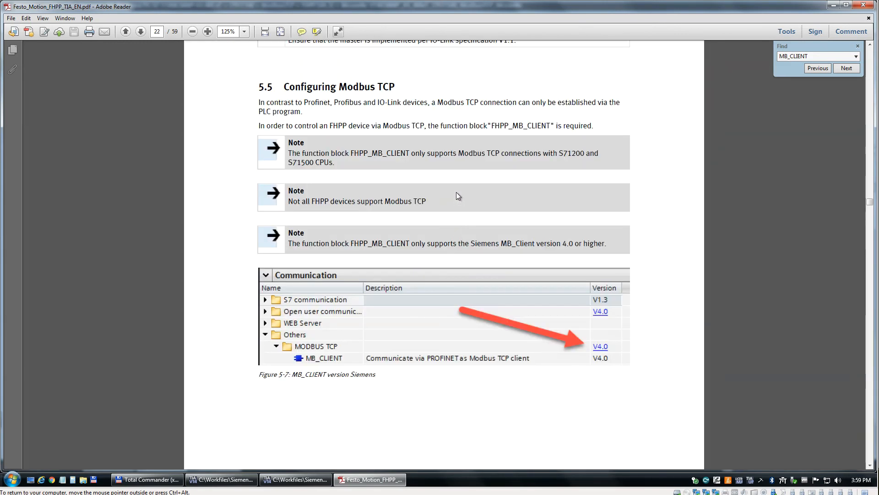
{"action": "scroll", "coordinate": [456, 191], "scroll_direction": "up", "scroll_amount": 3}
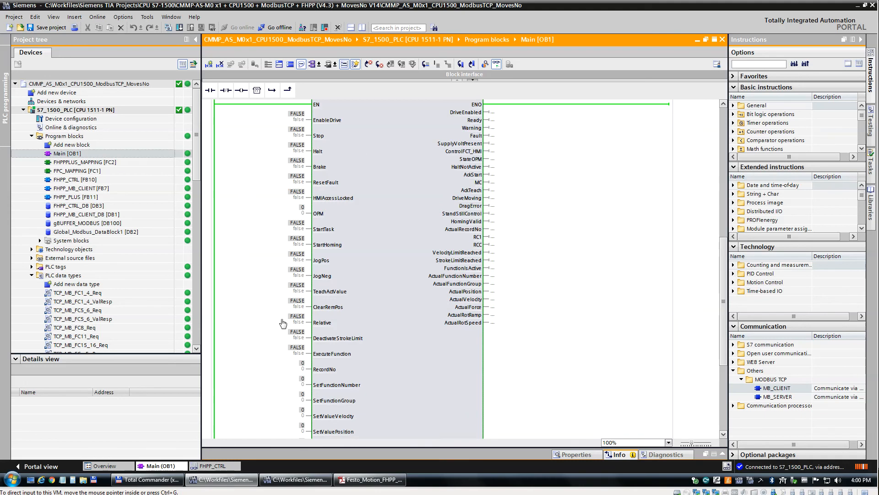
Review the Drive Status values in the FHPP_CTRL watch table and both PLC message directions in the Festo Configuration Tool's FHPP Monitor
{"action": "left_click", "coordinate": [213, 467]}
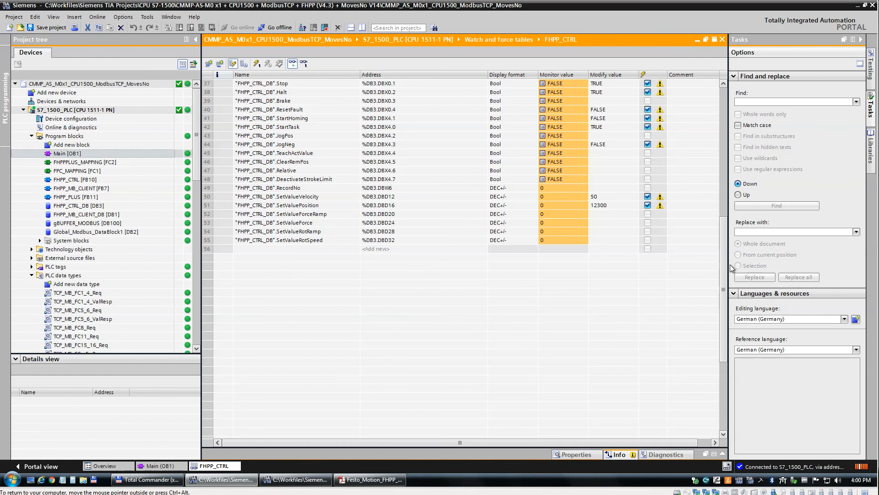
{"action": "left_click_drag", "start_coordinate": [724, 262], "coordinate": [724, 176]}
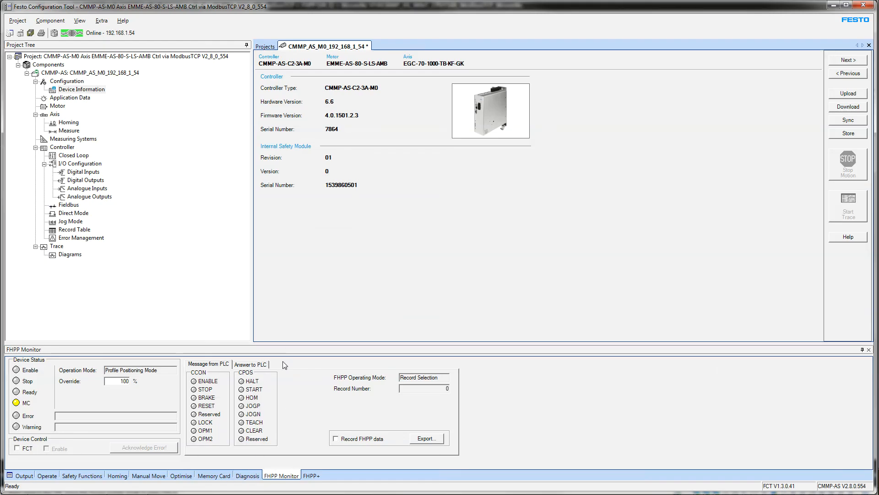
{"action": "left_click", "coordinate": [255, 364]}
{"action": "left_click", "coordinate": [216, 365]}
{"action": "left_click", "coordinate": [243, 366]}
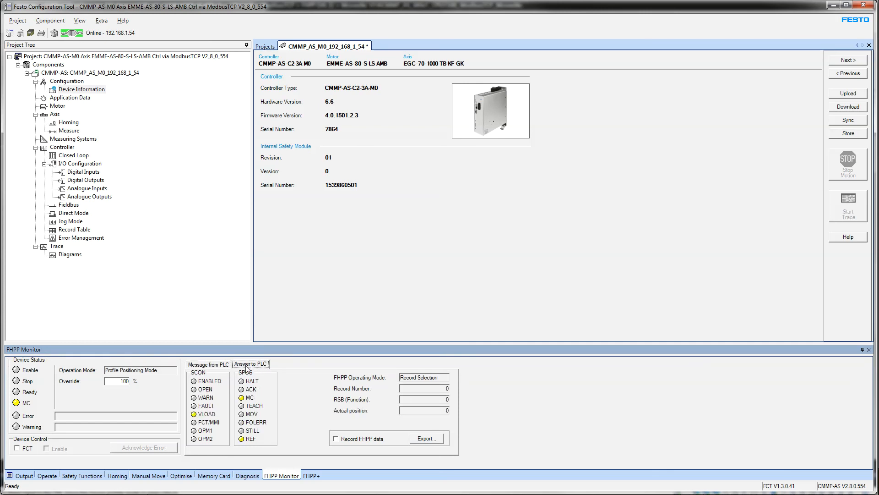
{"action": "left_click", "coordinate": [216, 365]}
{"action": "left_click", "coordinate": [244, 365]}
{"action": "left_click", "coordinate": [225, 365]}
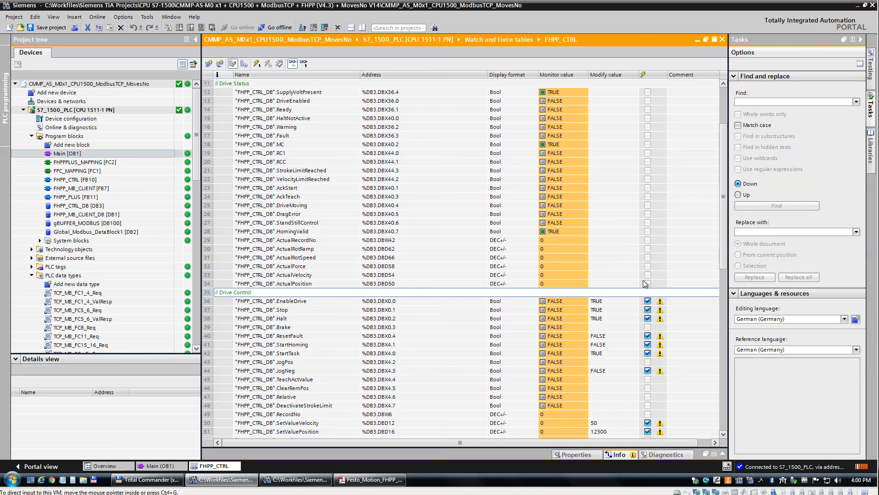
Write the activated modify values once from the FHPP_CTRL watch table, including EnableDrive, Stop, Halt and StartTask TRUE, velocity 50 and position 12300
{"action": "left_click", "coordinate": [257, 63]}
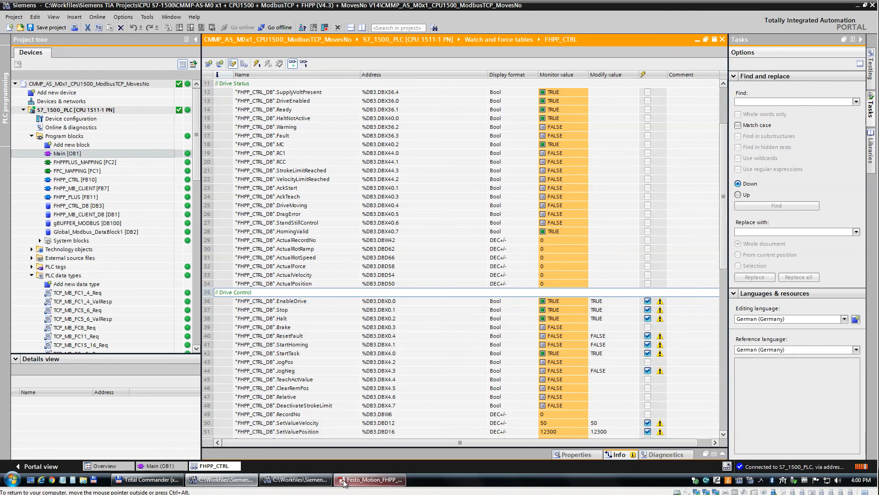
{"action": "left_click", "coordinate": [317, 483]}
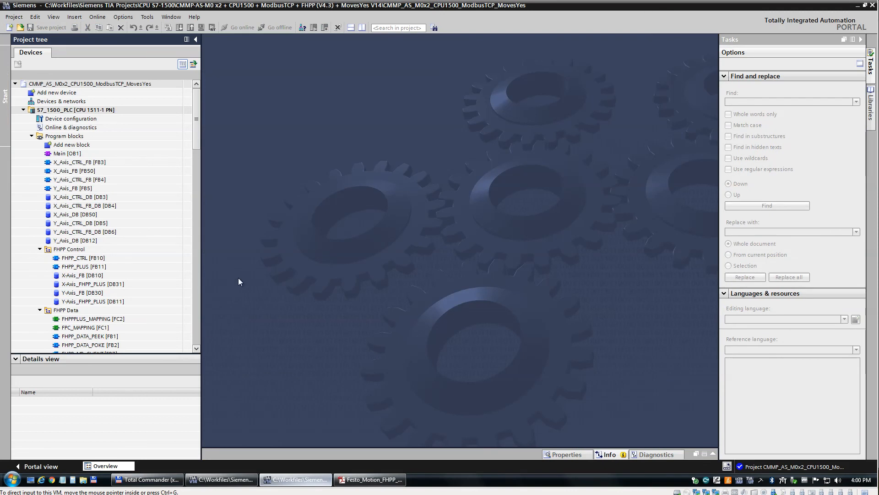
{"action": "mouse_move", "coordinate": [369, 479]}
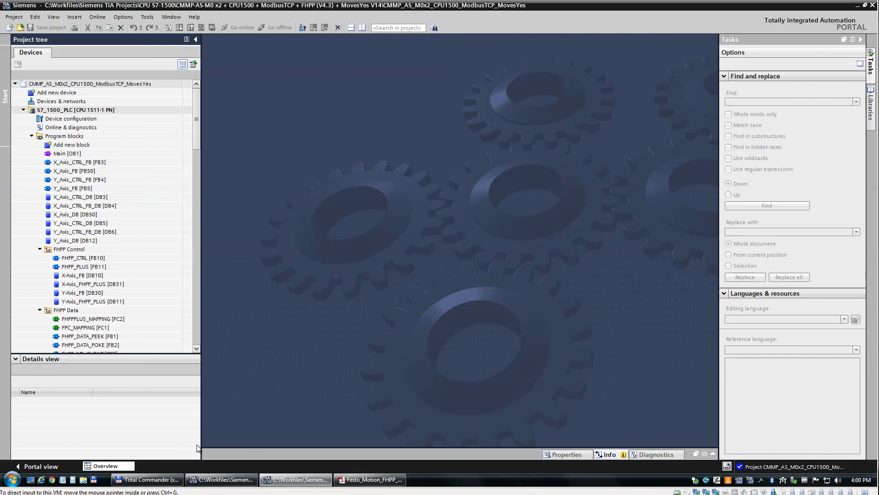
{"action": "left_click", "coordinate": [218, 480]}
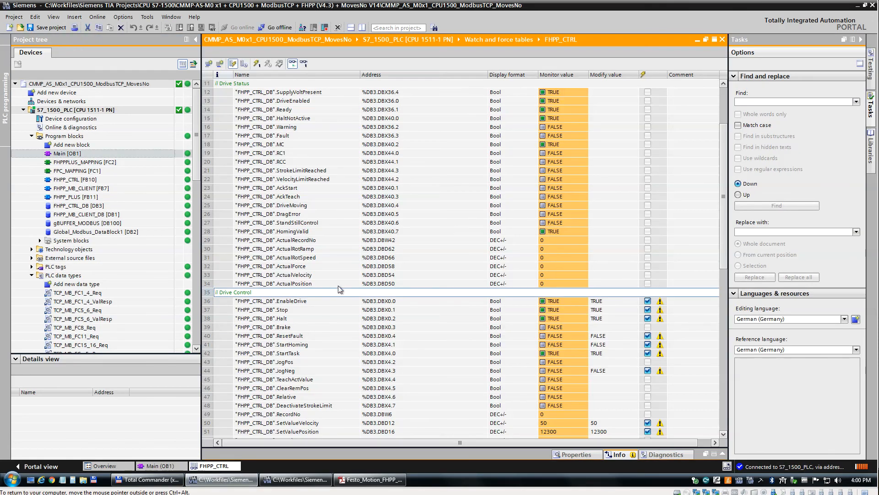
Set the modify value of StartTask to FALSE in the FHPP_CTRL watch table
{"action": "left_click", "coordinate": [617, 356]}
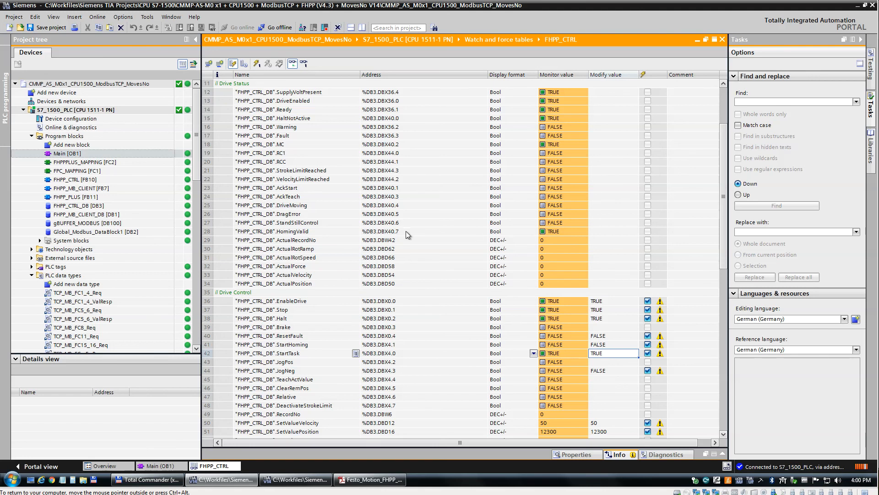
{"action": "left_click", "coordinate": [567, 231]}
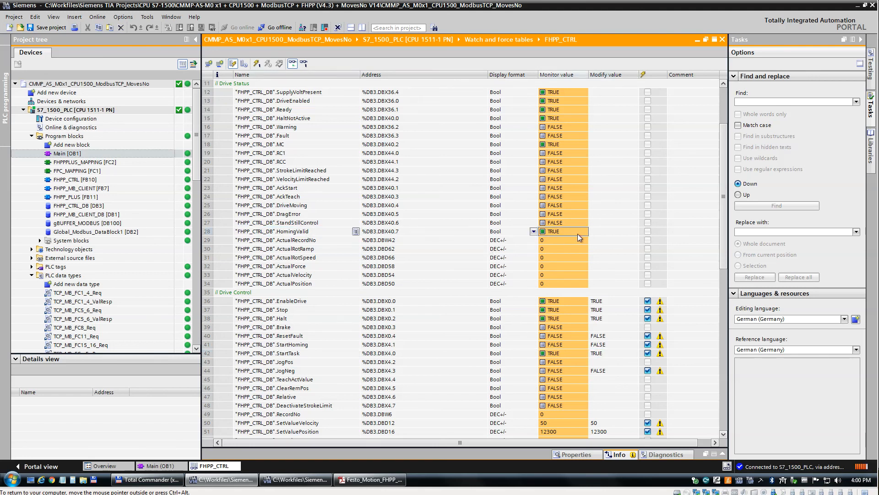
{"action": "left_click", "coordinate": [616, 355]}
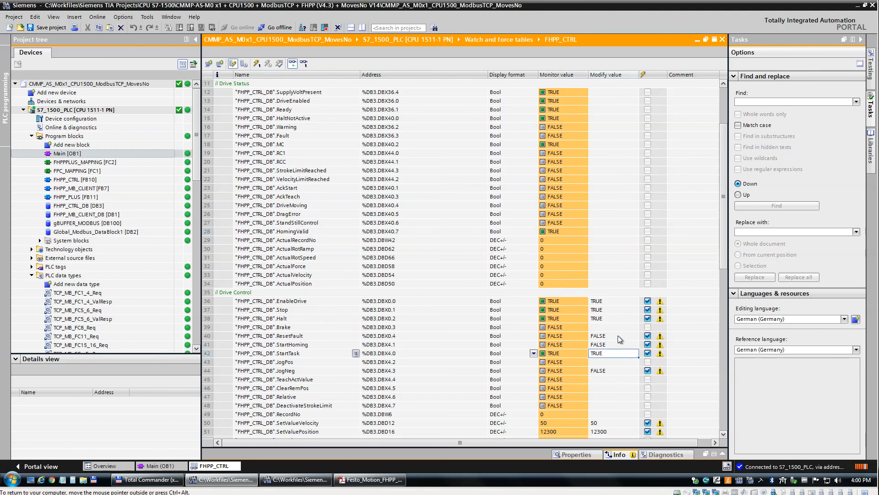
{"action": "type", "text": "0"}
{"action": "key", "text": "Return"}
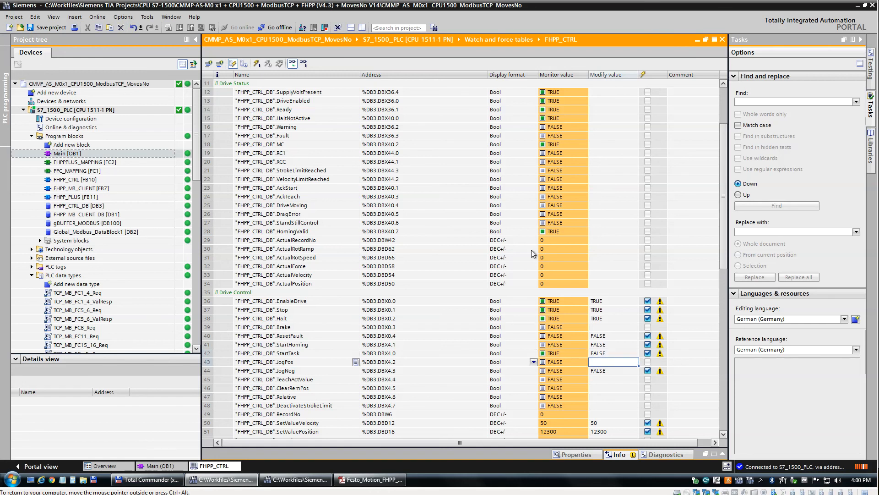
Write the modify values once with StartTask FALSE, then set StartHoming to TRUE and write the values again
{"action": "left_click", "coordinate": [257, 64]}
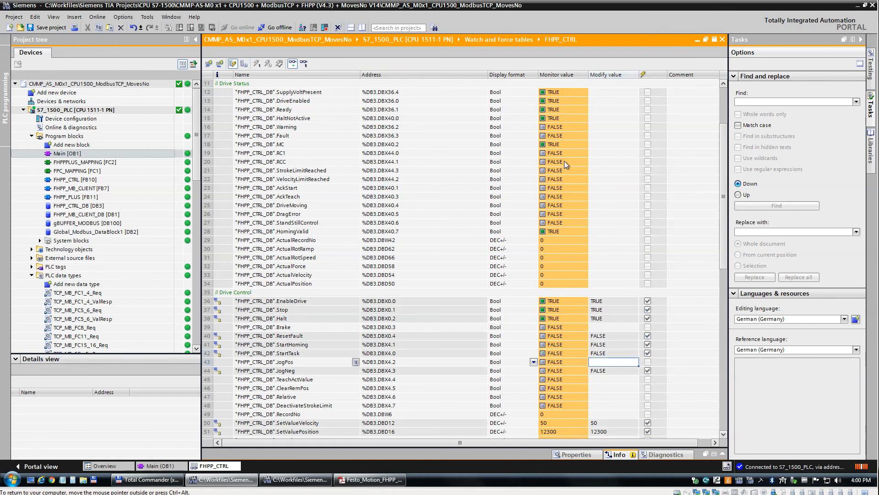
{"action": "left_click", "coordinate": [609, 344]}
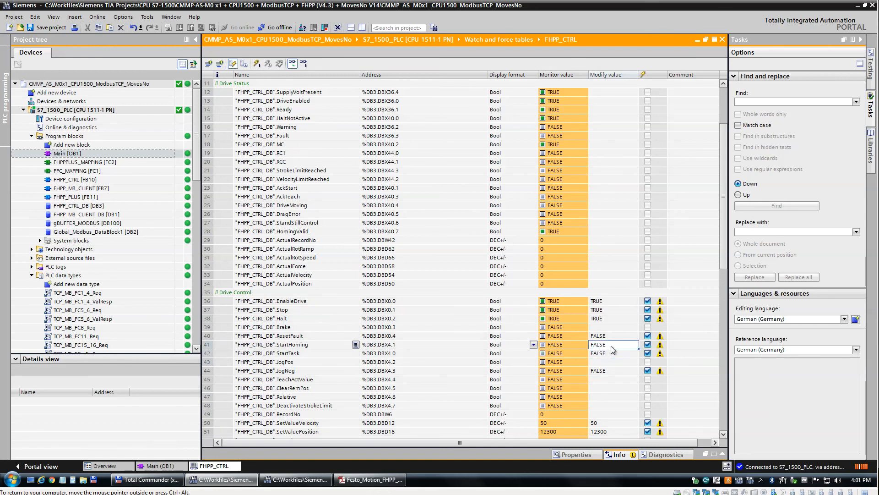
{"action": "type", "text": "1"}
{"action": "key", "text": "Return"}
{"action": "left_click", "coordinate": [257, 64]}
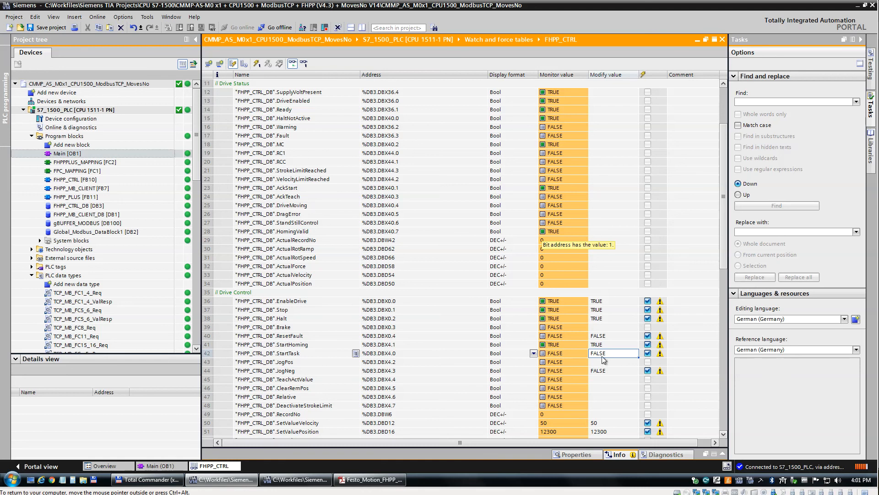
Set the modify value of StartHoming to FALSE and check the ActualPosition monitor value in the FHPP_CTRL watch table
{"action": "left_click", "coordinate": [614, 348]}
{"action": "type", "text": "0"}
{"action": "left_click", "coordinate": [546, 386]}
{"action": "scroll", "coordinate": [563, 421], "scroll_direction": "down", "scroll_amount": 2}
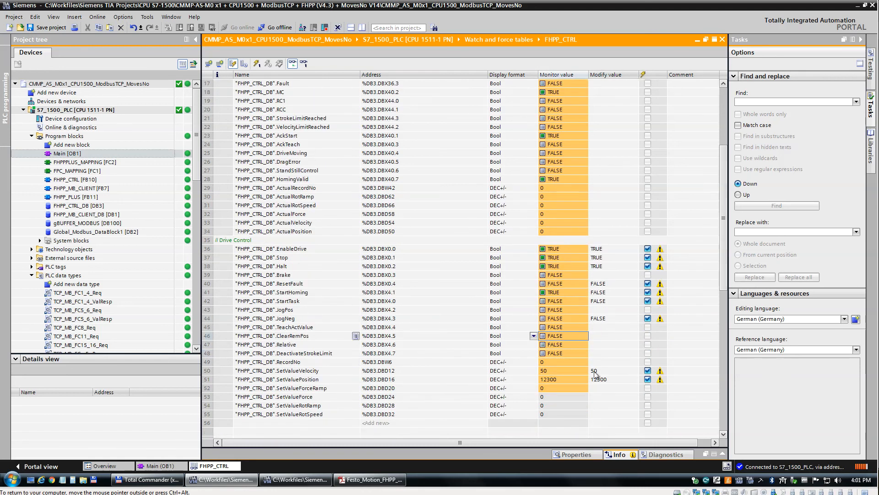
{"action": "left_click", "coordinate": [554, 232]}
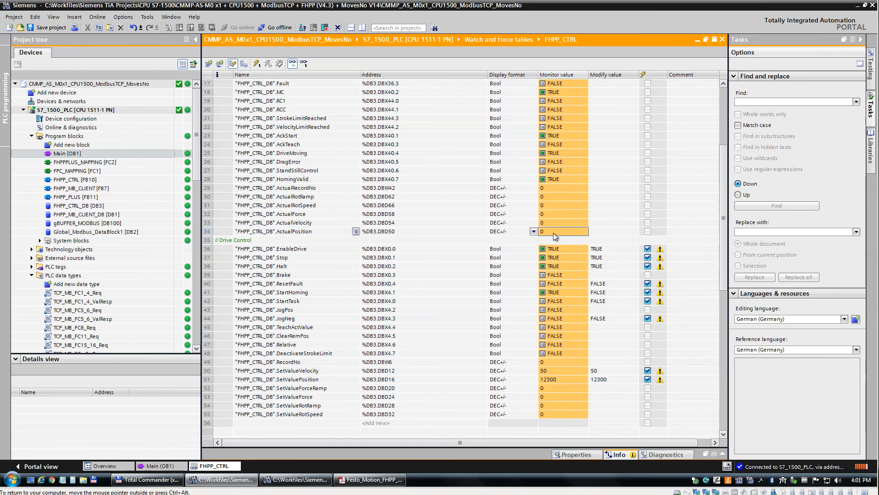
Set the modify value of SetValueVelocity to 1 in the FHPP_CTRL watch table
{"action": "left_click", "coordinate": [611, 371]}
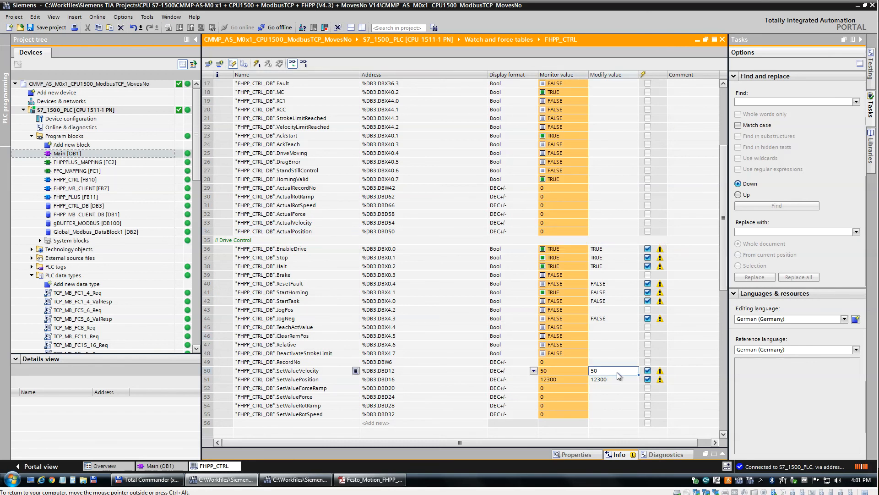
{"action": "type", "text": "2"}
{"action": "key", "text": "Return"}
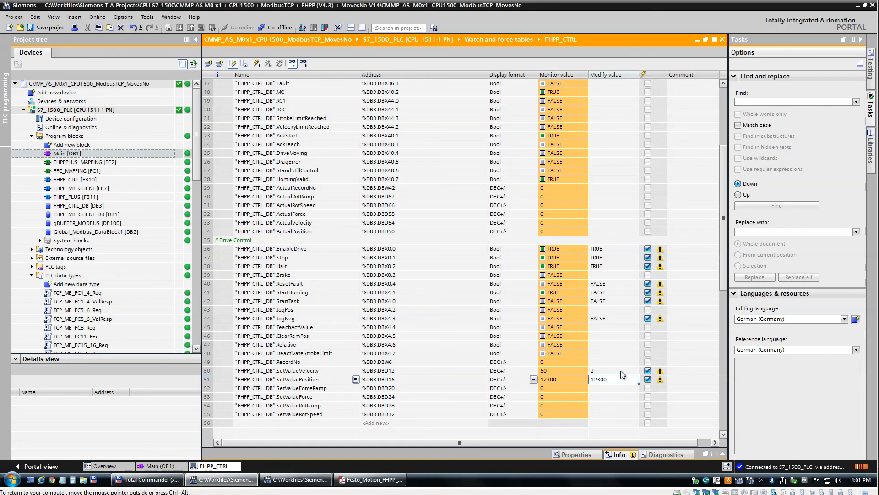
{"action": "left_click", "coordinate": [610, 372]}
{"action": "type", "text": "1"}
{"action": "key", "text": "Return"}
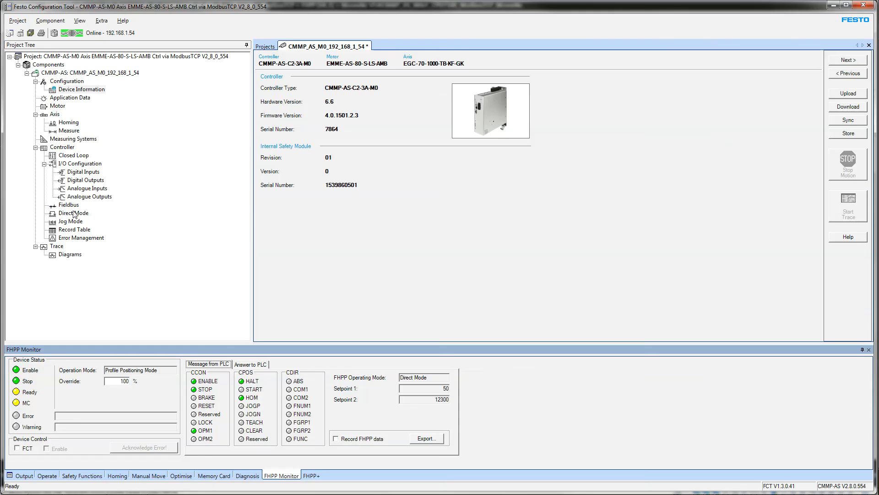
Check the Fieldbus Factor Group in the Festo Configuration Tool, then set the modify value of SetValuePosition to 44412 in the watch table
{"action": "left_click", "coordinate": [69, 204]}
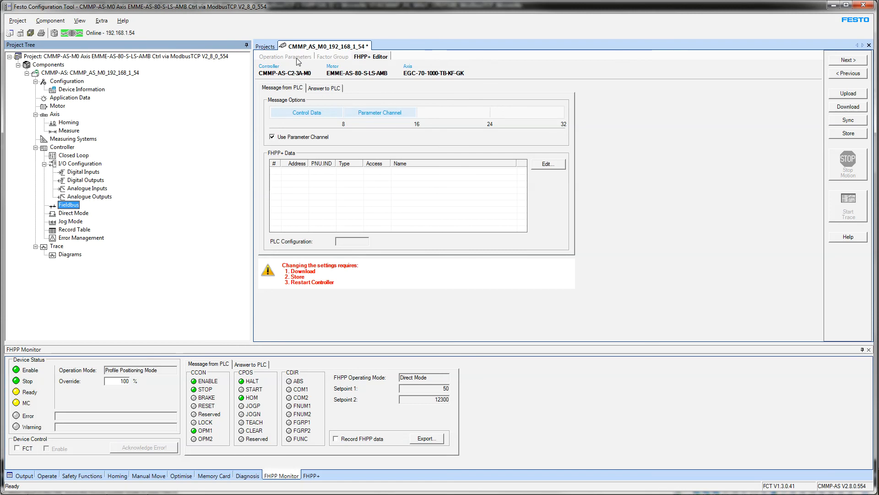
{"action": "left_click", "coordinate": [330, 57]}
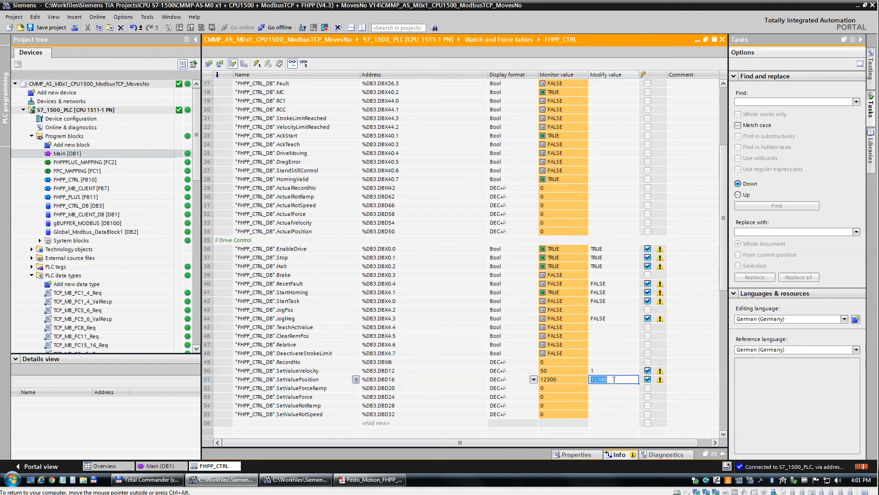
{"action": "type", "text": "44"}
{"action": "type", "text": "412"}
{"action": "key", "text": "Return"}
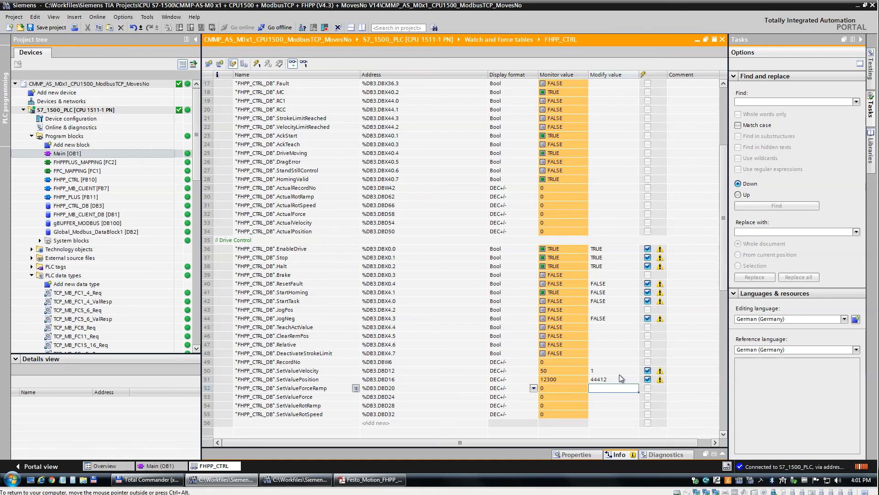
Set the modify value of StartTask to TRUE and write the activated values once to the PLC
{"action": "left_click", "coordinate": [617, 300]}
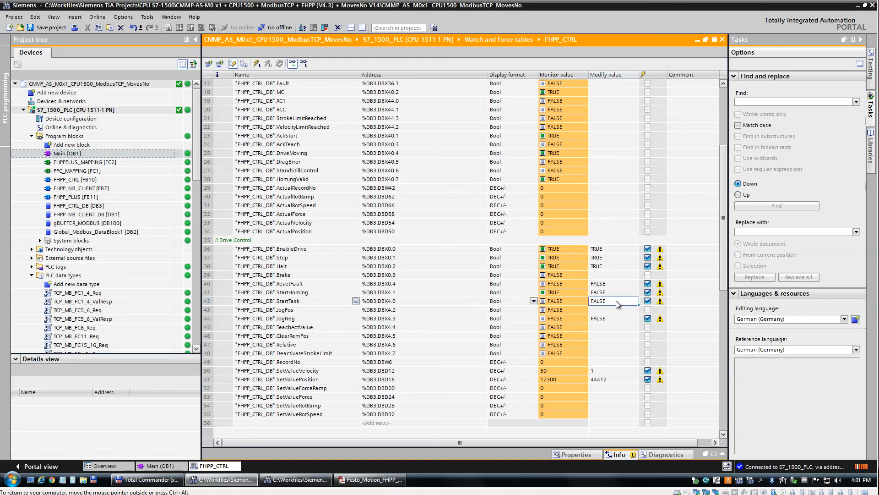
{"action": "type", "text": "TRUE"}
{"action": "key", "text": "Return"}
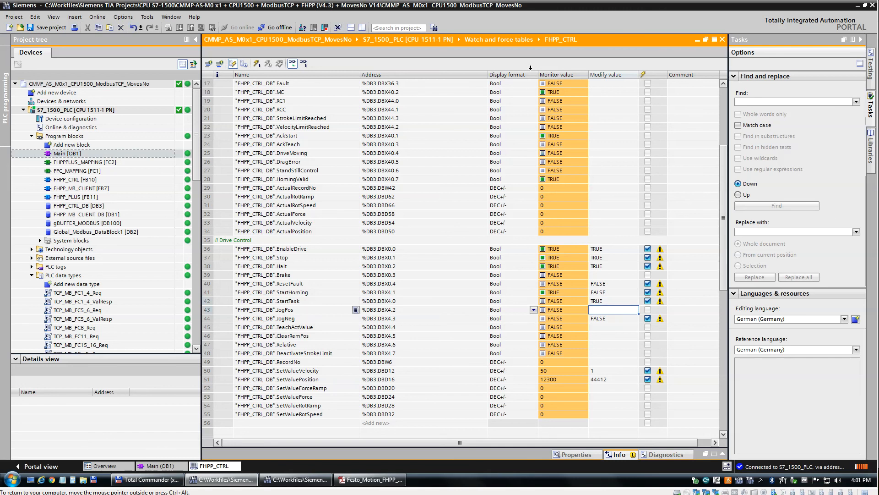
{"action": "left_click", "coordinate": [257, 64]}
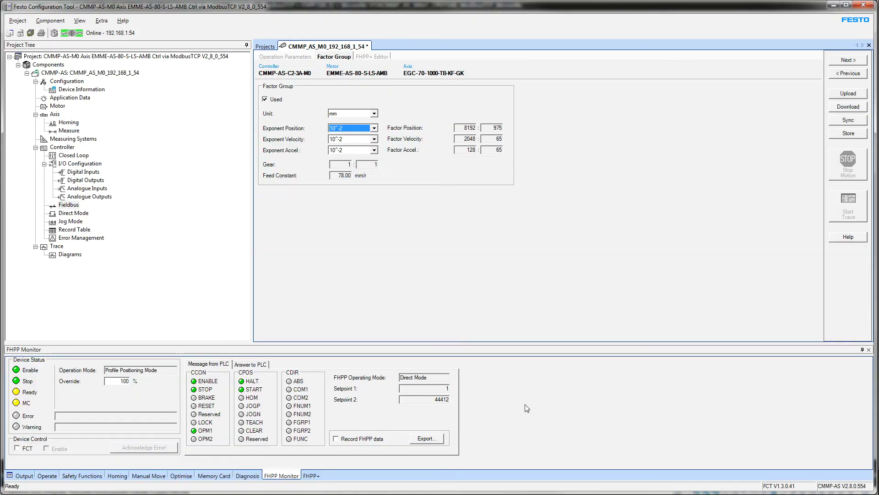
Examine the setpoints and Operate data in the Festo Configuration Tool, then review the operation mode and drive status in the FHPP_CTRL watch table
{"action": "double_click", "coordinate": [442, 398]}
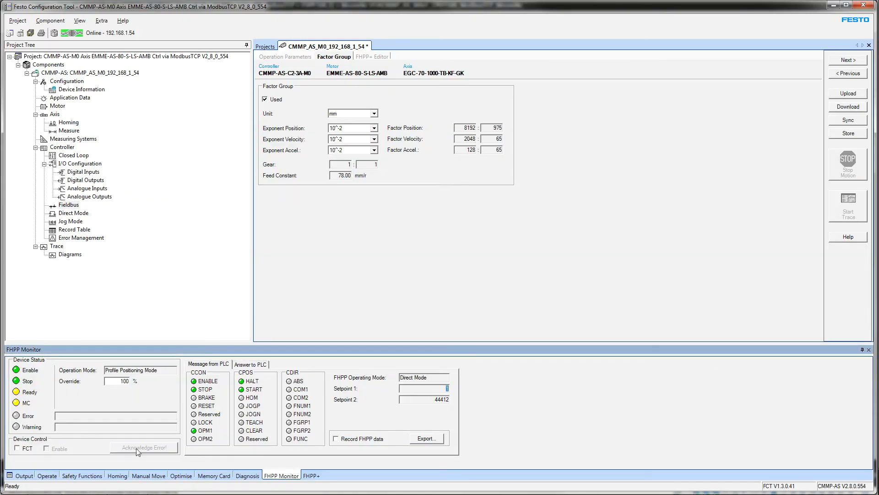
{"action": "left_click", "coordinate": [45, 476]}
{"action": "double_click", "coordinate": [258, 381]}
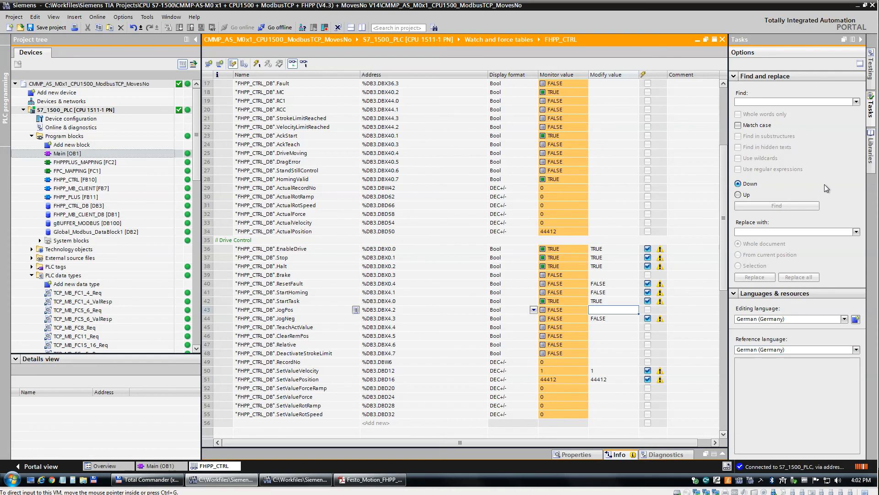
{"action": "scroll", "coordinate": [725, 117], "scroll_direction": "up", "scroll_amount": 5}
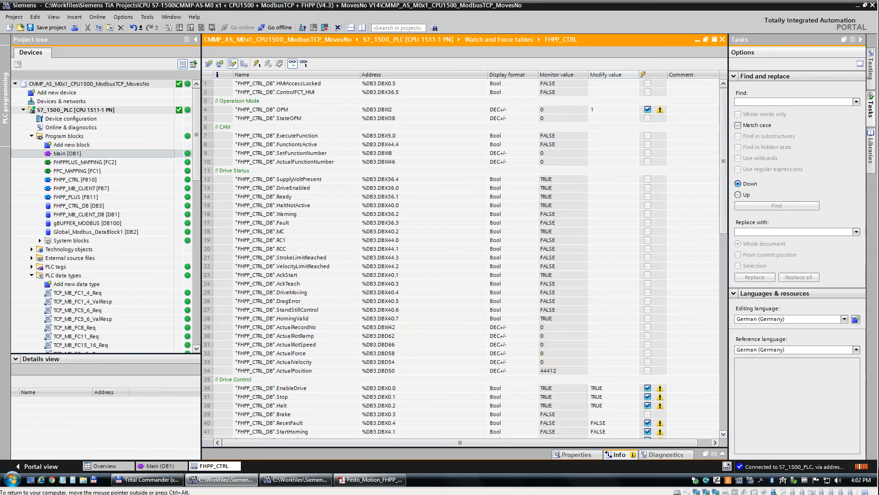
{"action": "scroll", "coordinate": [605, 370], "scroll_direction": "down", "scroll_amount": 4}
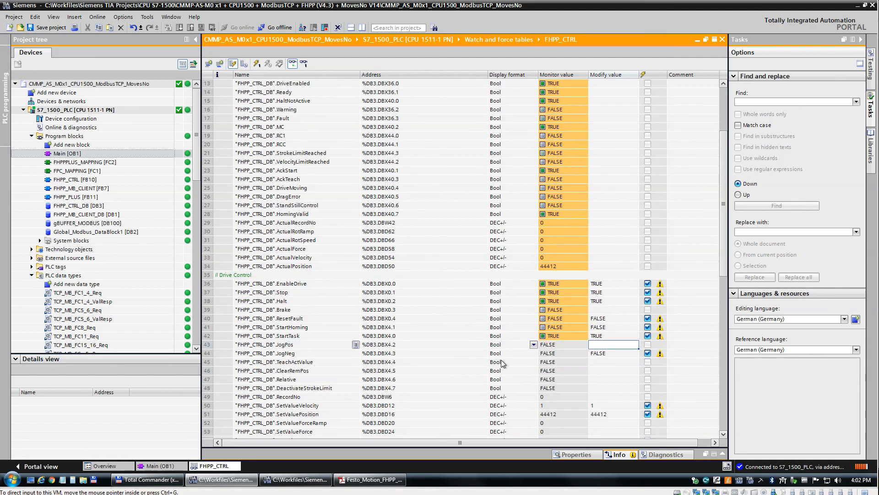